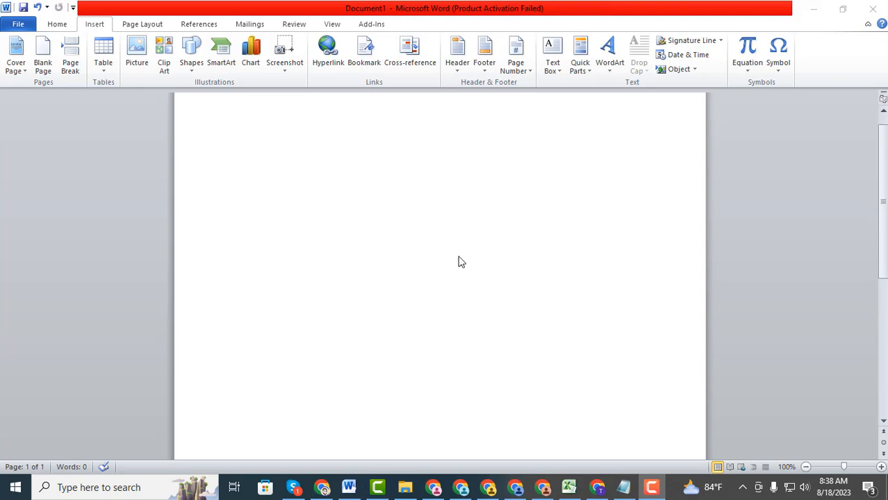
# Type the signer's full name, with the title 'Director' on the line below
pyautogui.scroll(-3, 340, 300)
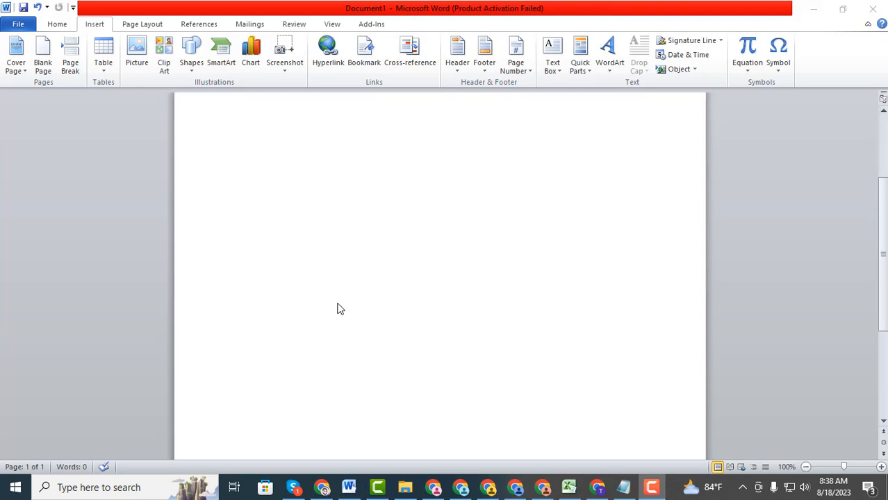
pyautogui.scroll(3, 341, 309)
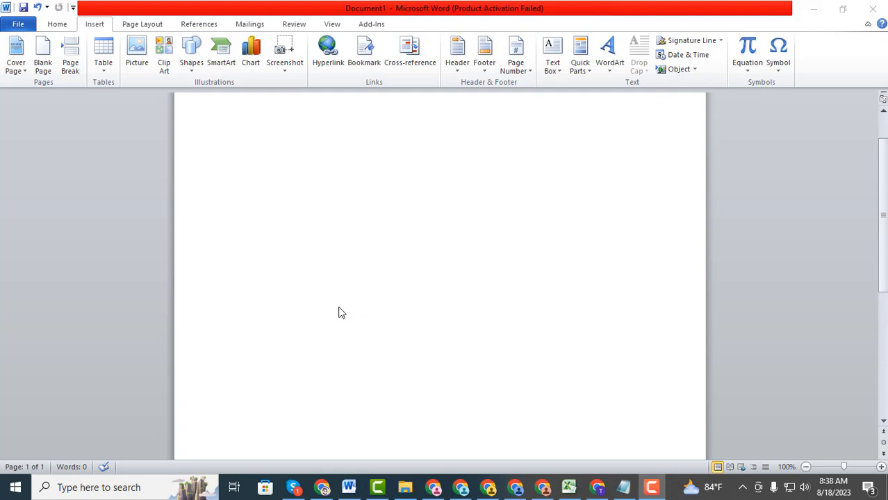
pyautogui.click(293, 208)
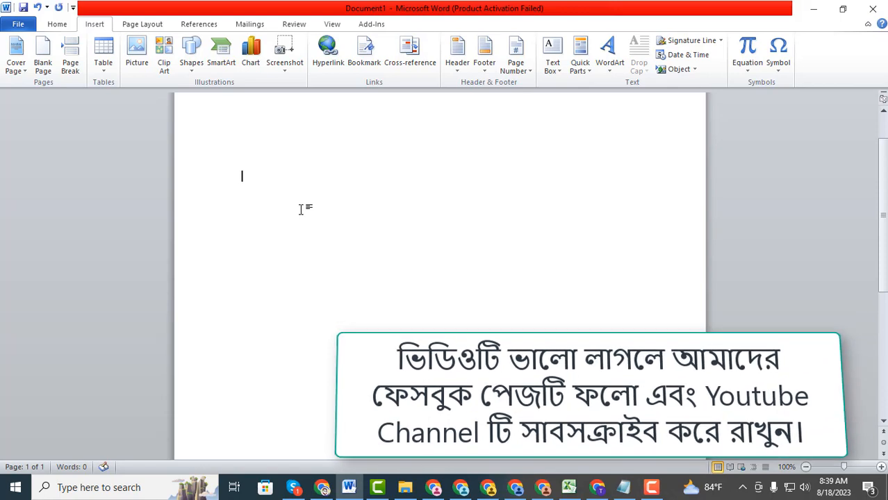
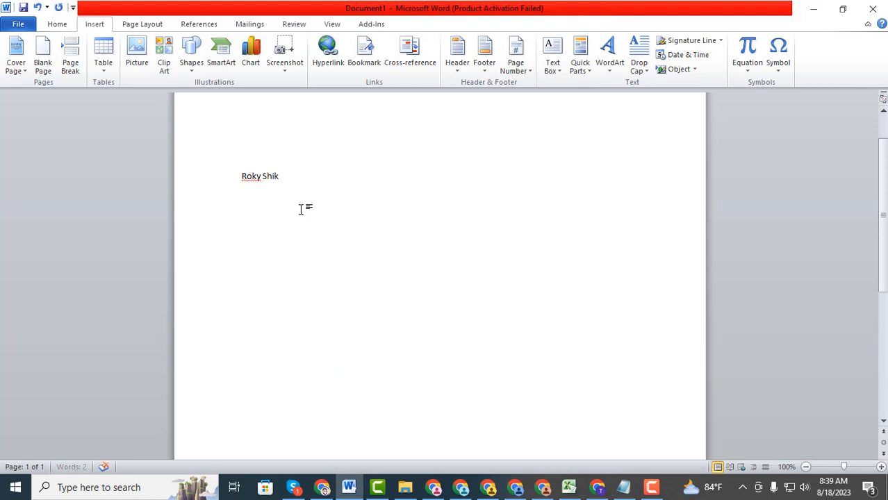
pyautogui.press('Return')
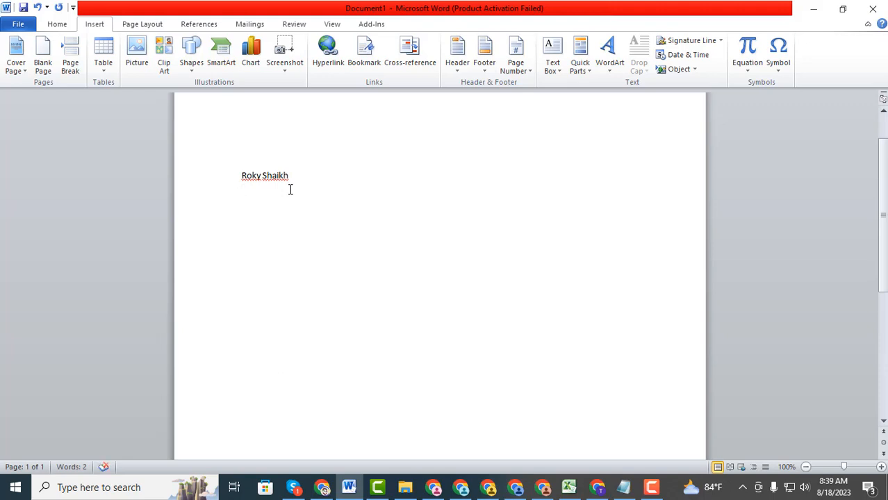
pyautogui.write('Director')
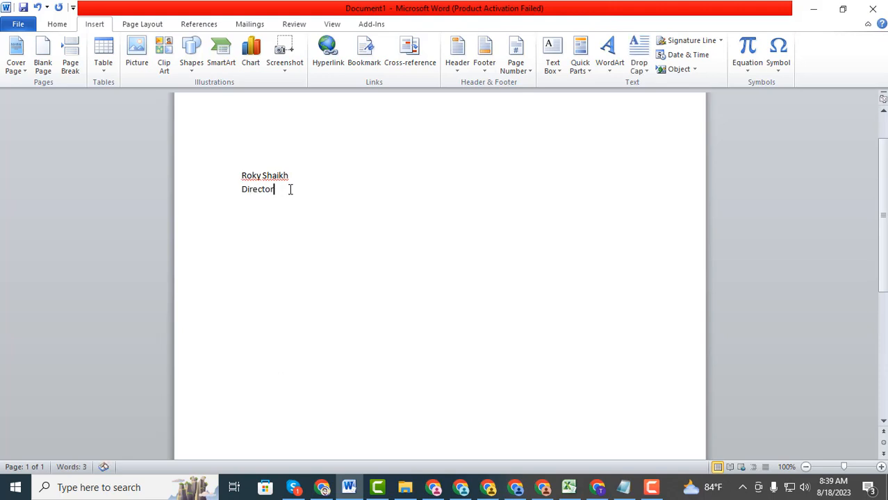
pyautogui.click(240, 189)
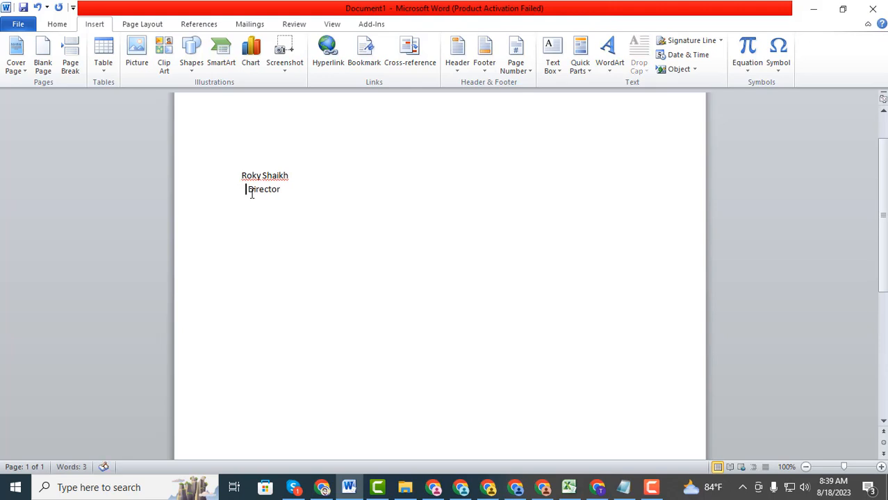
# Turn on 'Don't add space between paragraphs of the same style' for the name and Director lines
pyautogui.moveTo(239, 176); pyautogui.dragTo(275, 194)
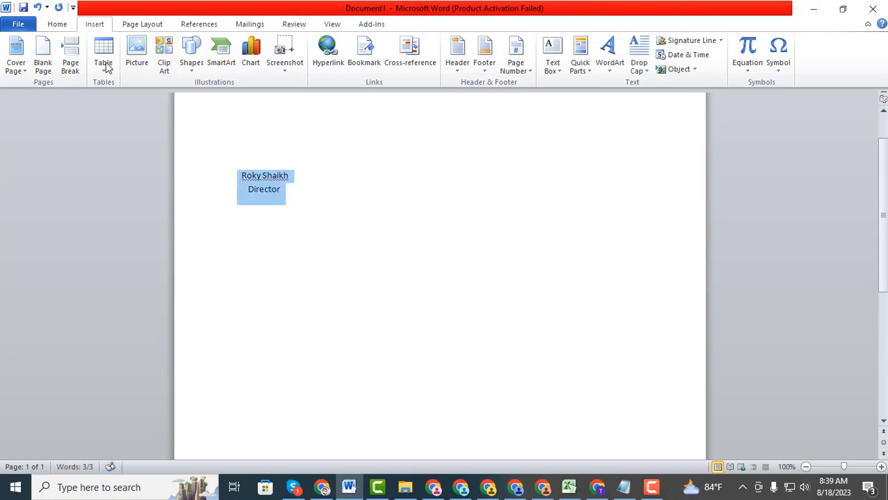
pyautogui.click(59, 24)
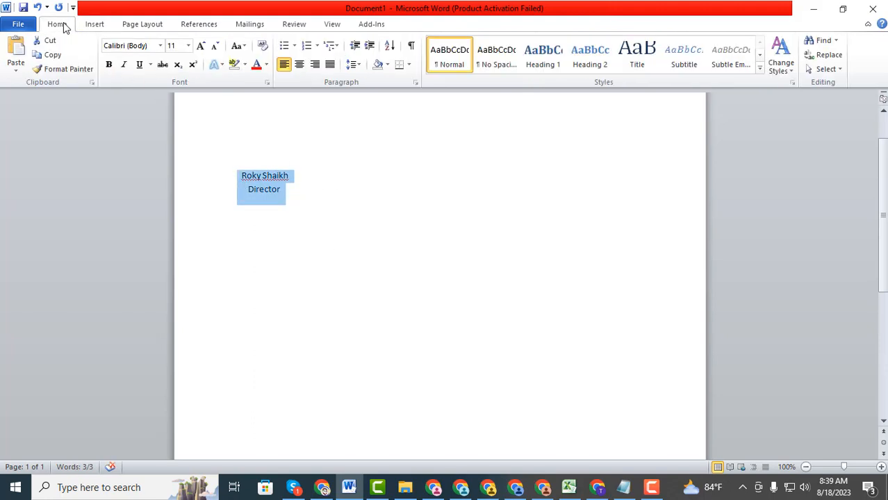
pyautogui.click(415, 82)
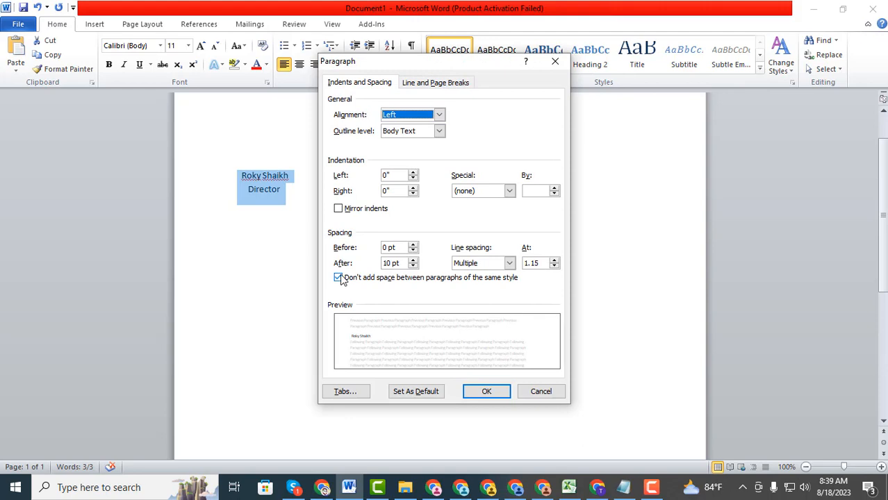
pyautogui.click(339, 278)
pyautogui.click(339, 278)
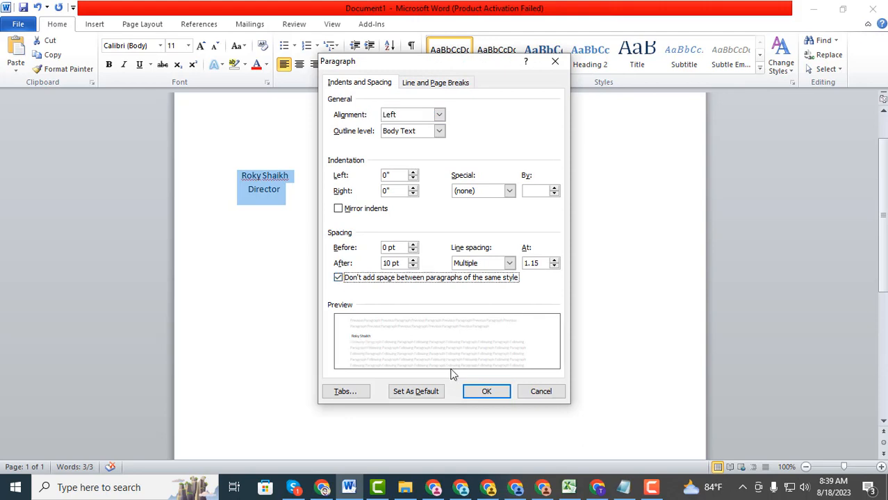
pyautogui.click(338, 278)
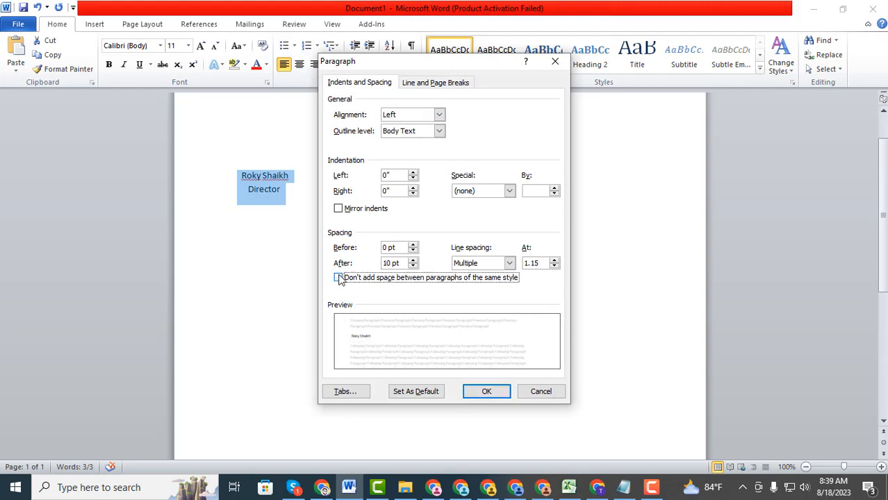
pyautogui.click(486, 392)
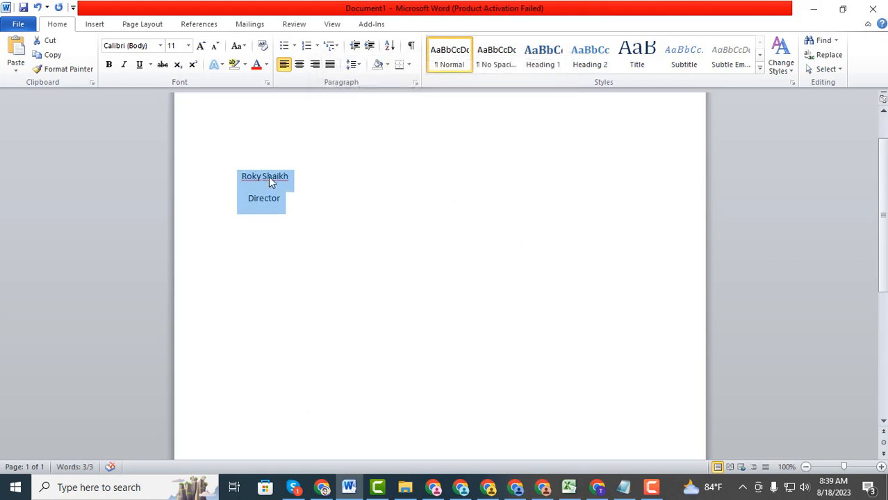
pyautogui.click(415, 81)
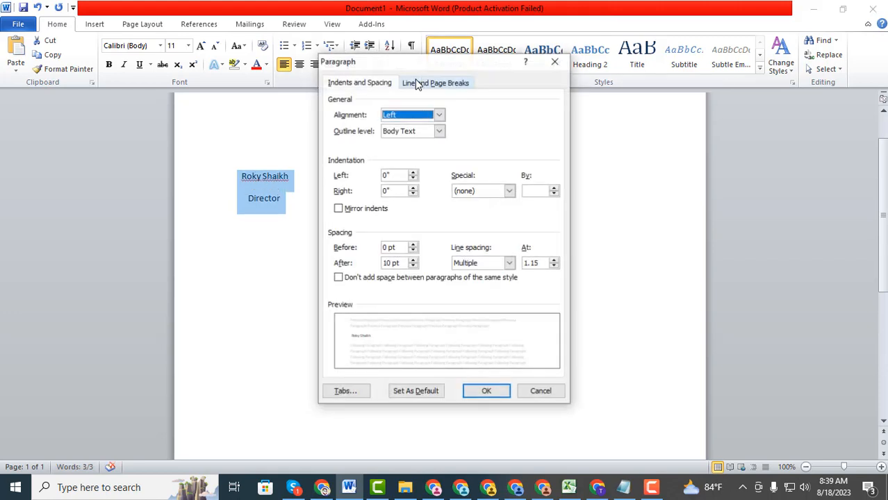
pyautogui.click(340, 278)
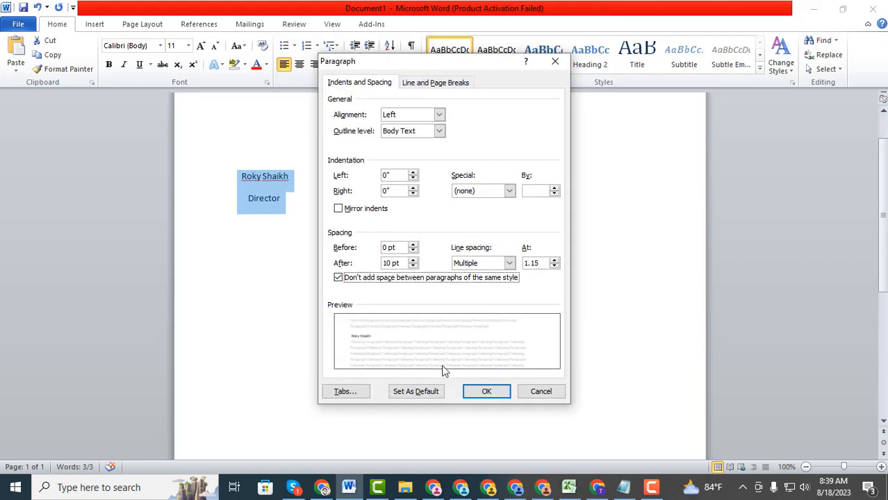
pyautogui.click(485, 390)
pyautogui.click(290, 200)
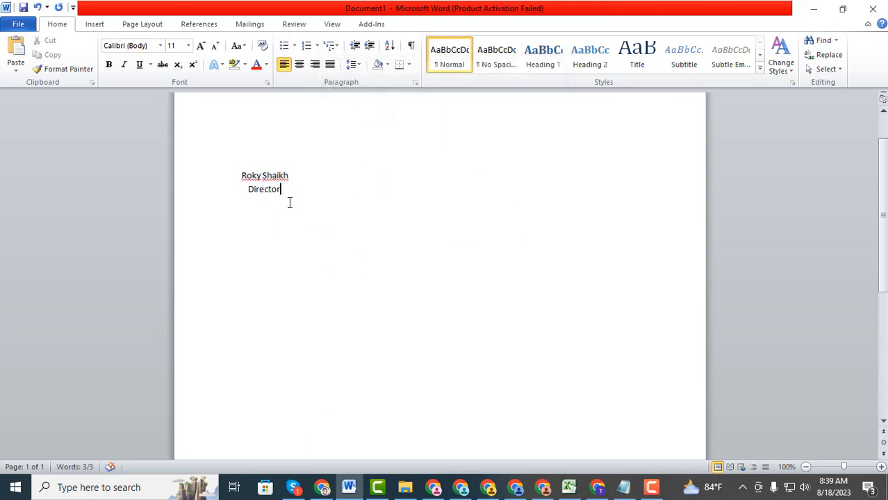
pyautogui.scroll(2, 286, 202)
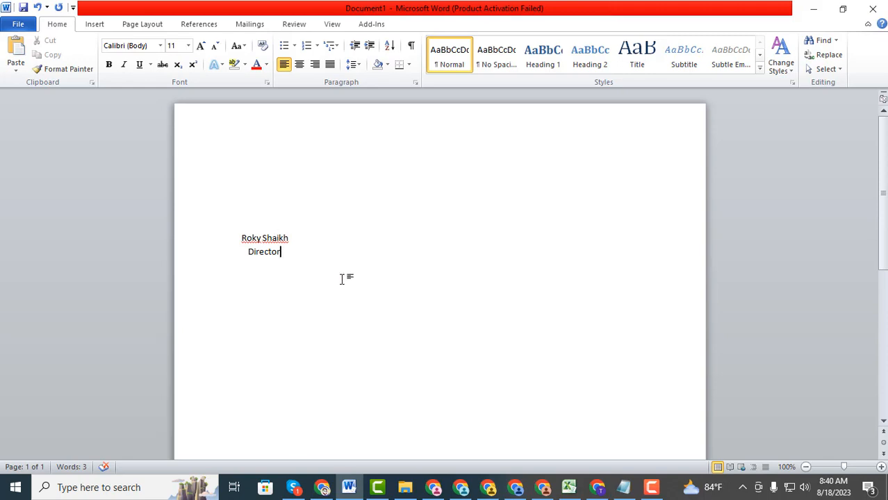
# Draw a short horizontal Line shape just above the name as the signature line
pyautogui.click(96, 24)
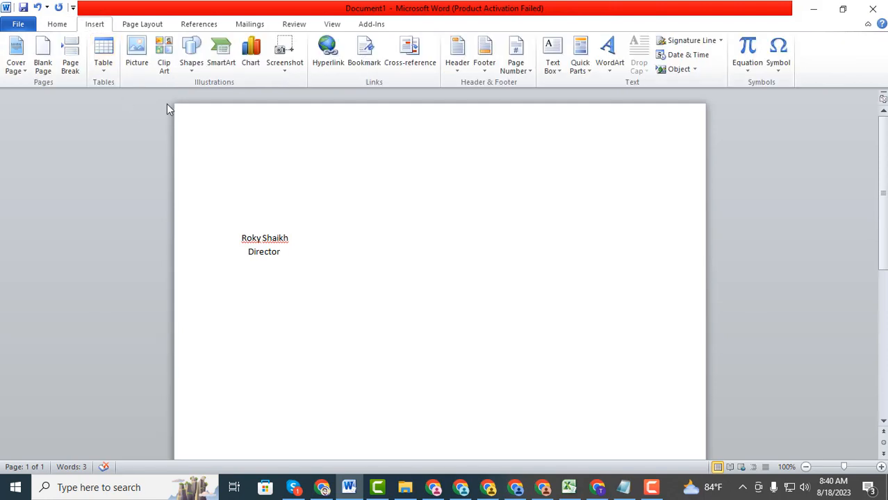
pyautogui.click(192, 64)
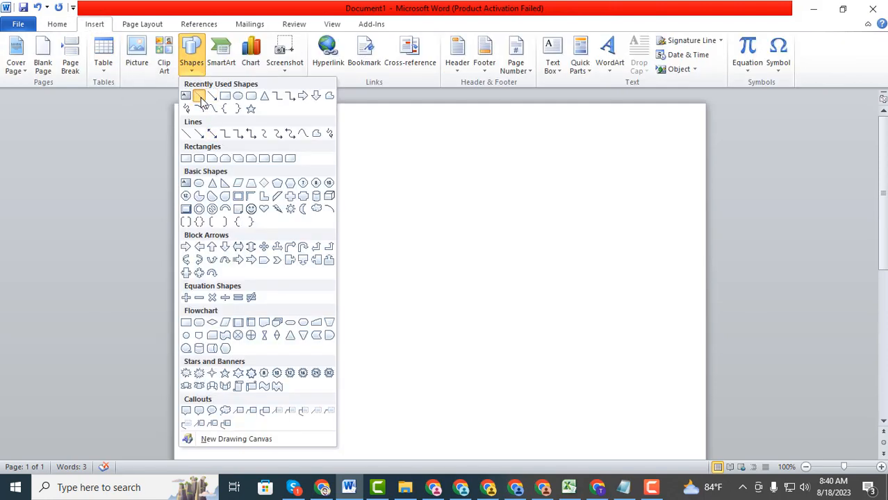
pyautogui.click(195, 104)
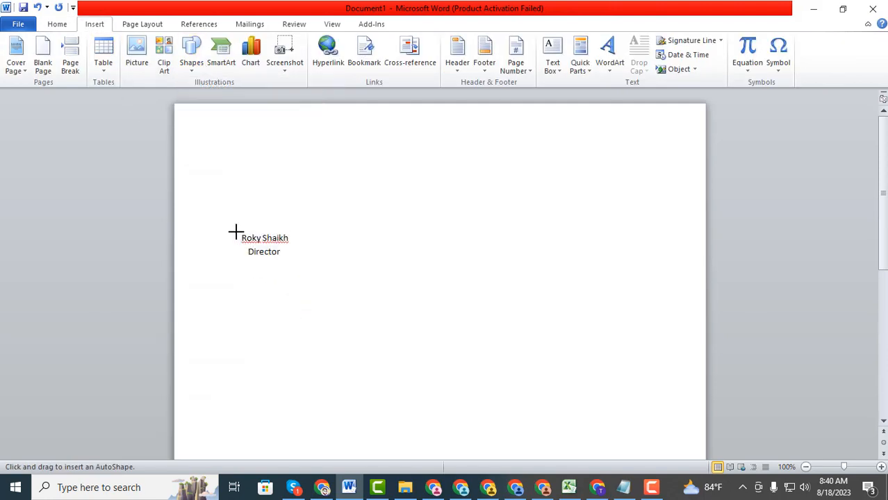
pyautogui.moveTo(235, 231); pyautogui.dragTo(299, 232)
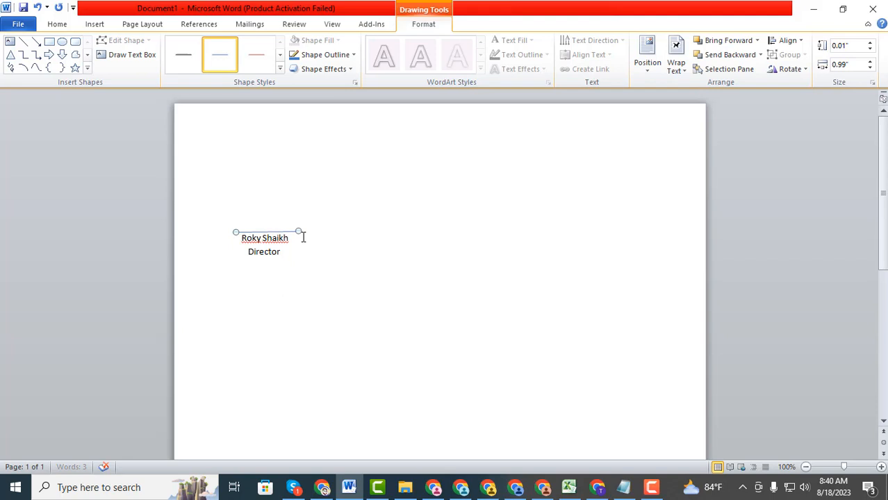
pyautogui.click(343, 256)
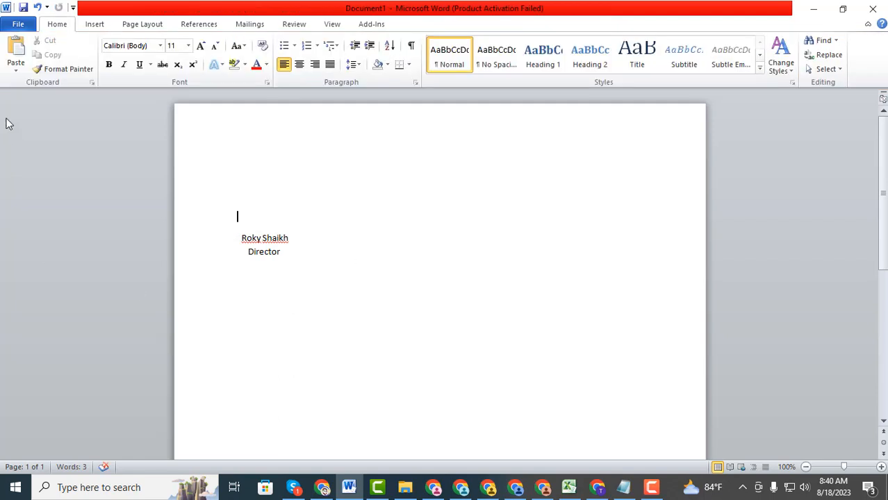
pyautogui.click(85, 24)
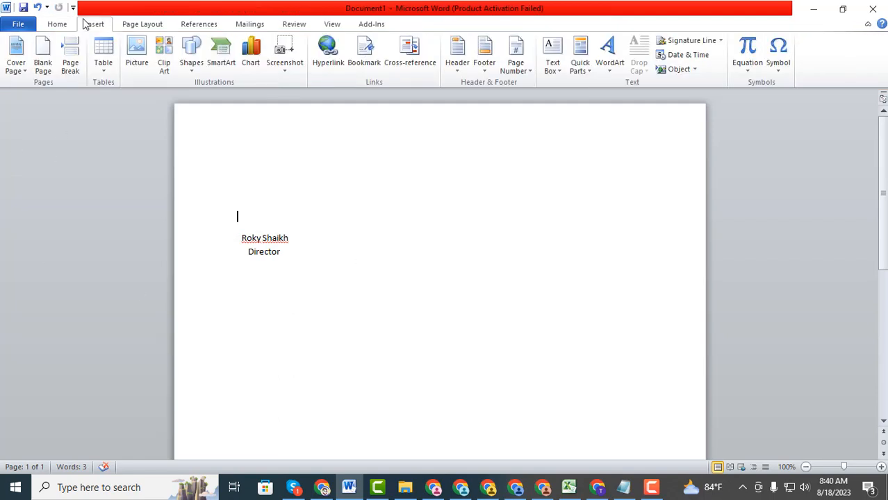
pyautogui.click(197, 65)
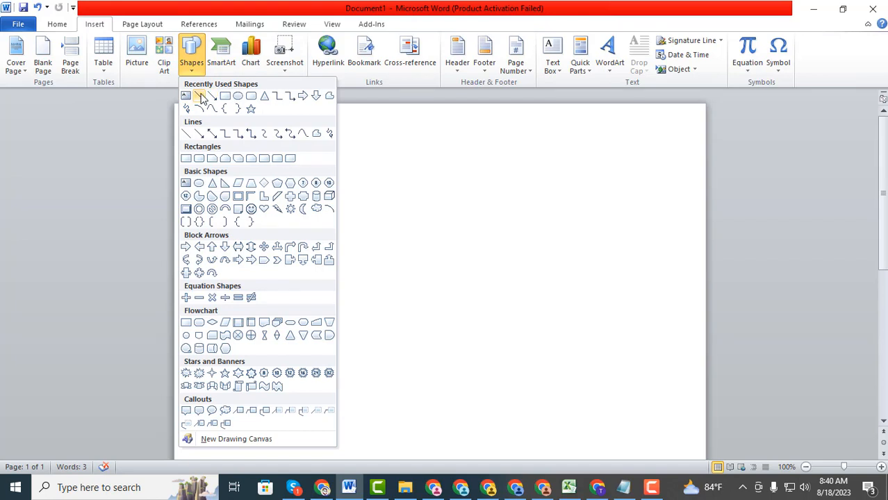
pyautogui.click(186, 135)
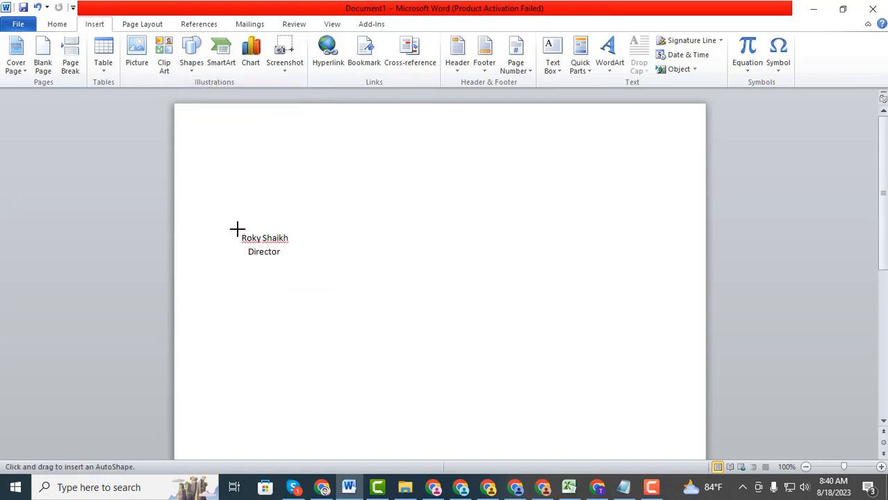
pyautogui.moveTo(238, 211); pyautogui.dragTo(241, 229)
pyautogui.moveTo(238, 230); pyautogui.dragTo(294, 237)
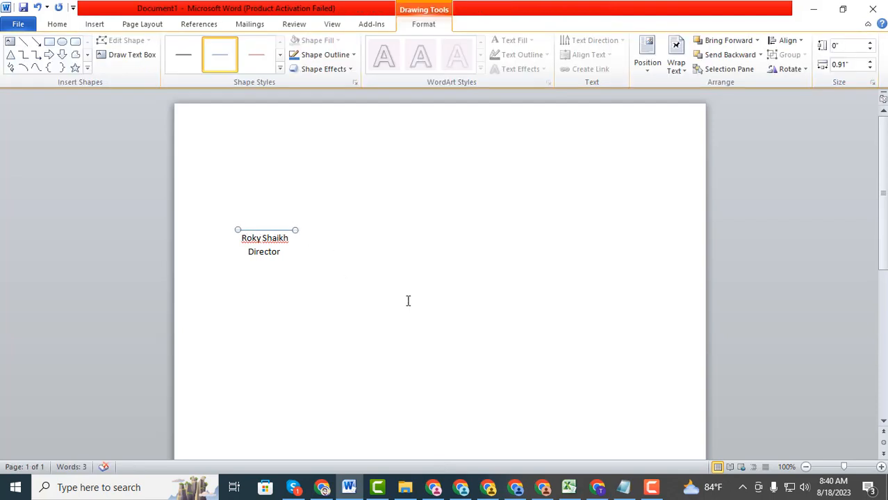
pyautogui.click(303, 207)
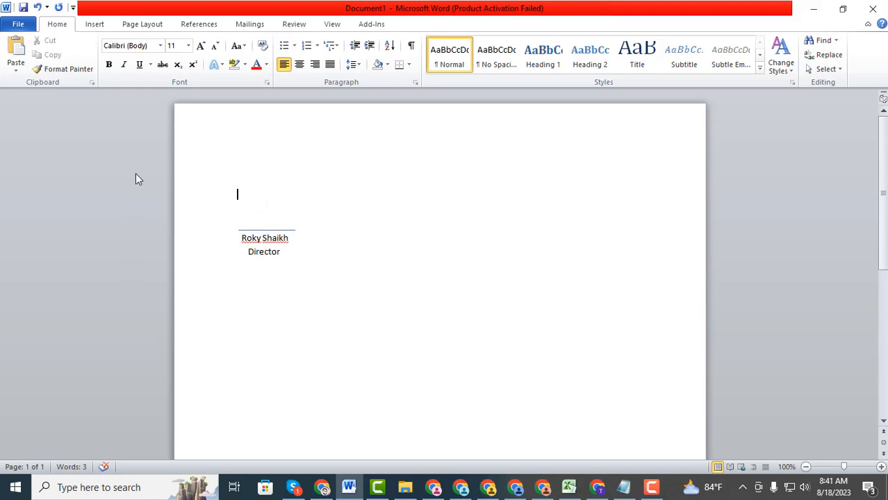
# Insert the signature PNG picture from the Downloads folder
pyautogui.click(94, 25)
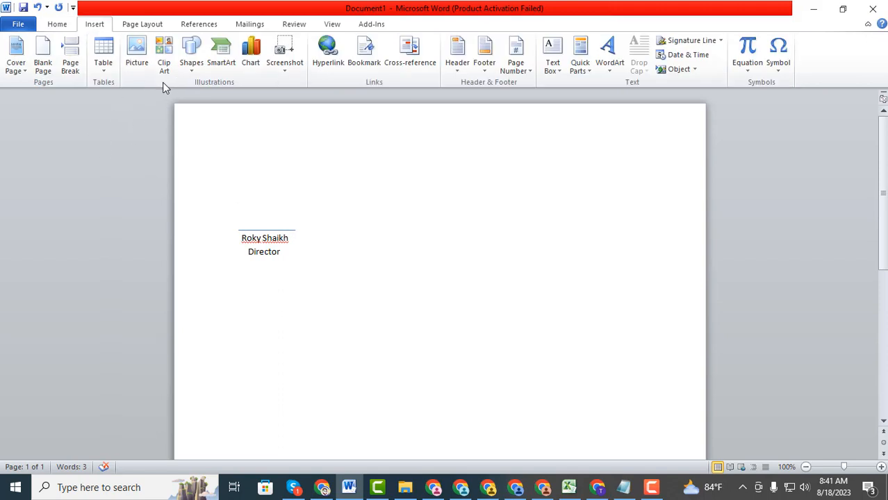
pyautogui.click(135, 58)
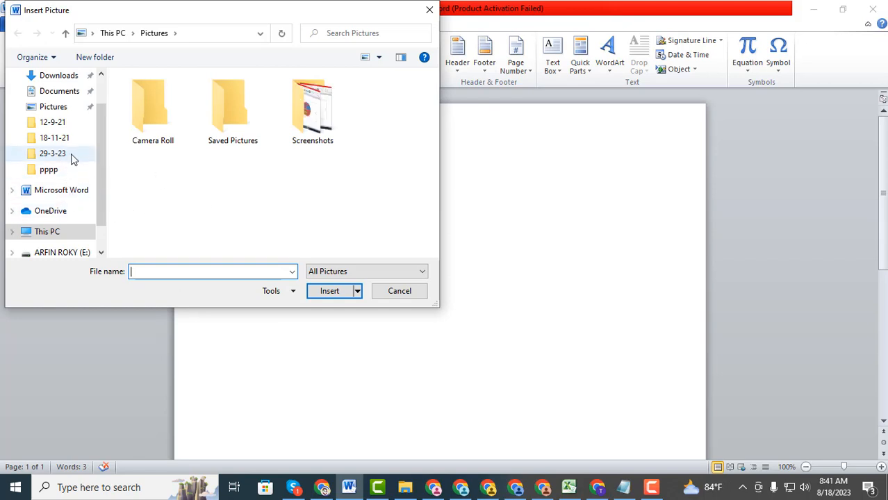
pyautogui.scroll(1, 71, 154)
pyautogui.click(67, 120)
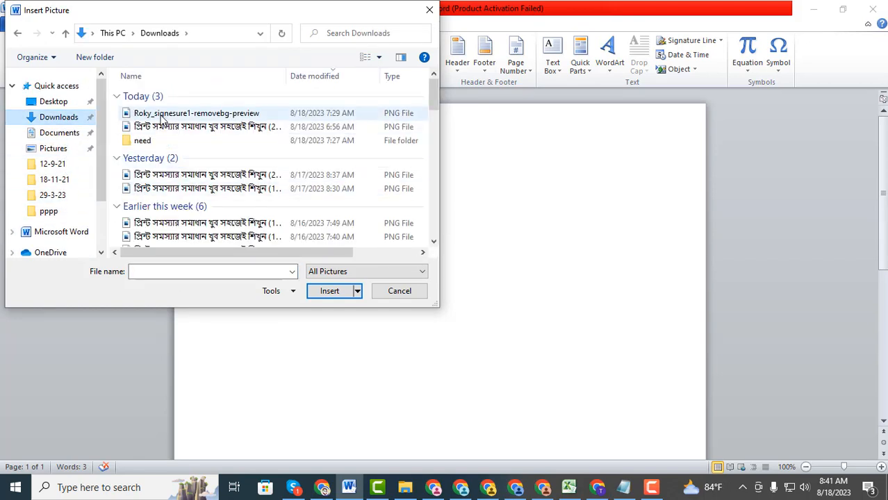
pyautogui.click(165, 116)
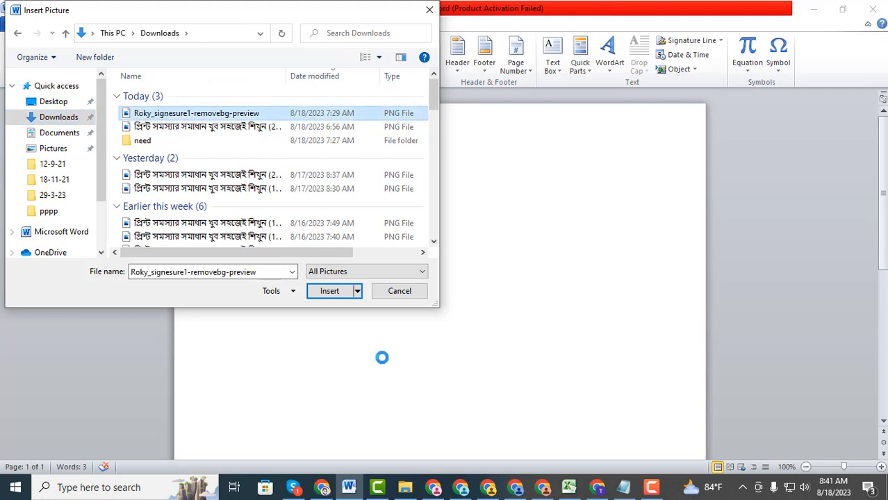
pyautogui.click(333, 292)
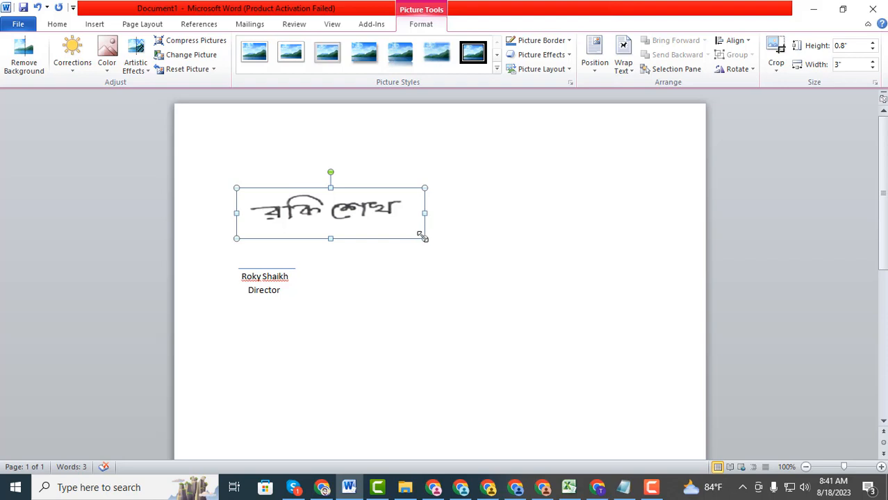
# Shrink the signature to 0.94 inches wide, set In Front of Text, and move it onto the line
pyautogui.moveTo(421, 235); pyautogui.dragTo(283, 202)
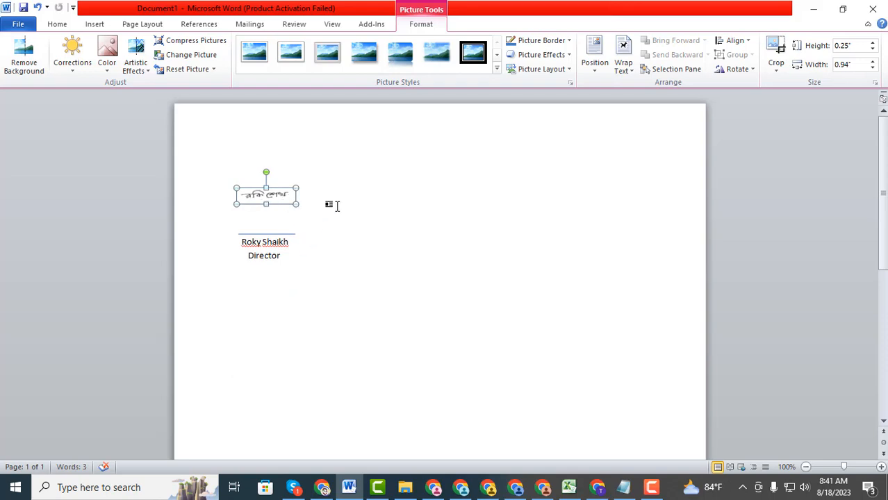
pyautogui.click(337, 206)
pyautogui.click(281, 201)
pyautogui.click(623, 64)
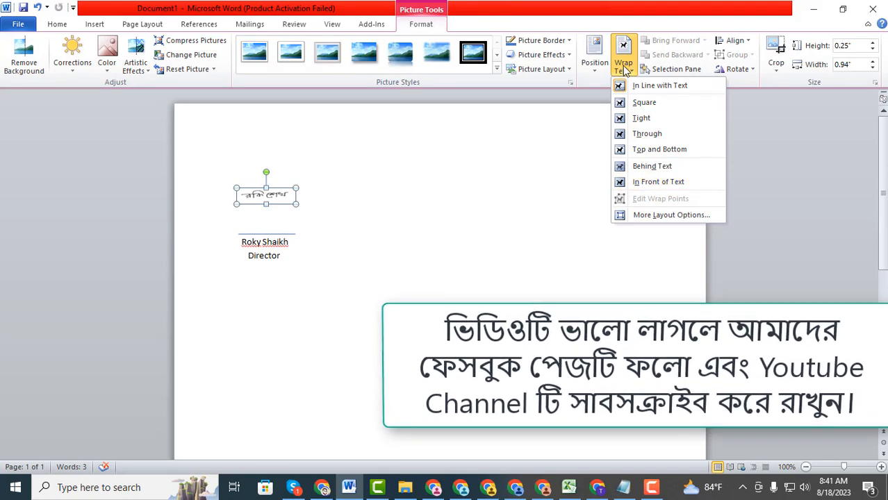
pyautogui.click(651, 183)
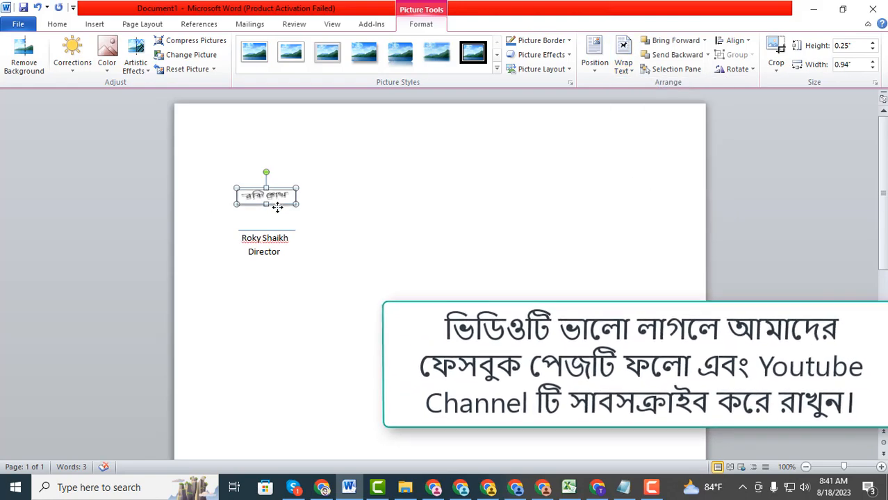
pyautogui.moveTo(275, 201); pyautogui.dragTo(277, 222)
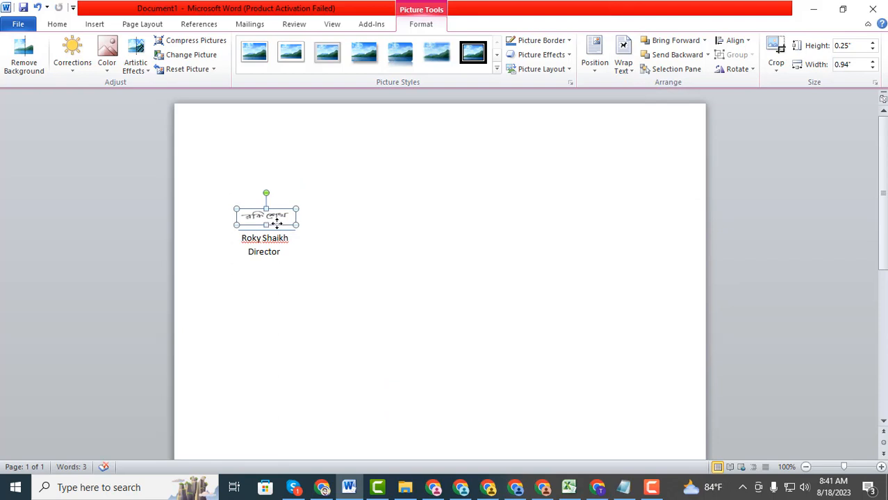
pyautogui.click(339, 208)
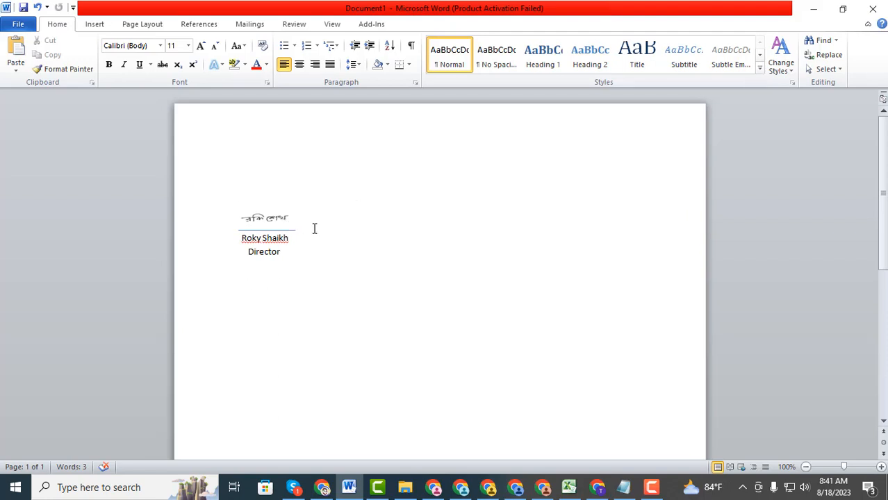
# Save the selected signature block to the Quick Part Gallery under the signer's name
pyautogui.moveTo(247, 201); pyautogui.dragTo(272, 260)
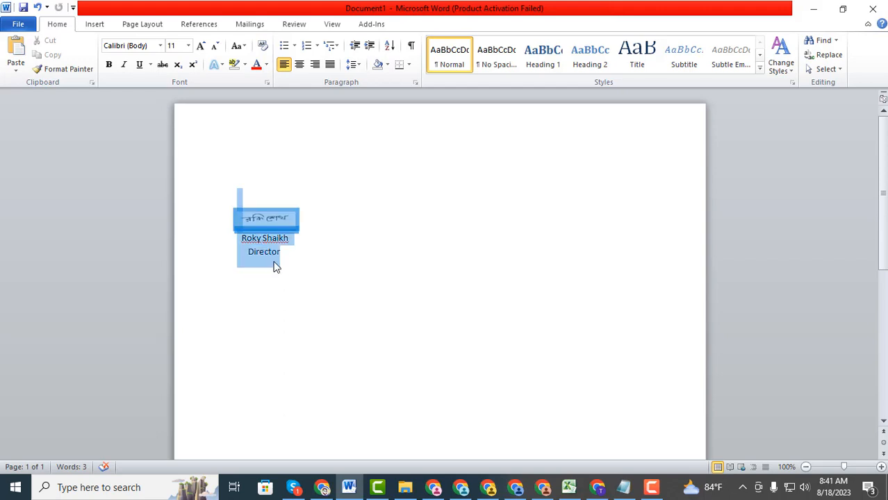
pyautogui.click(95, 26)
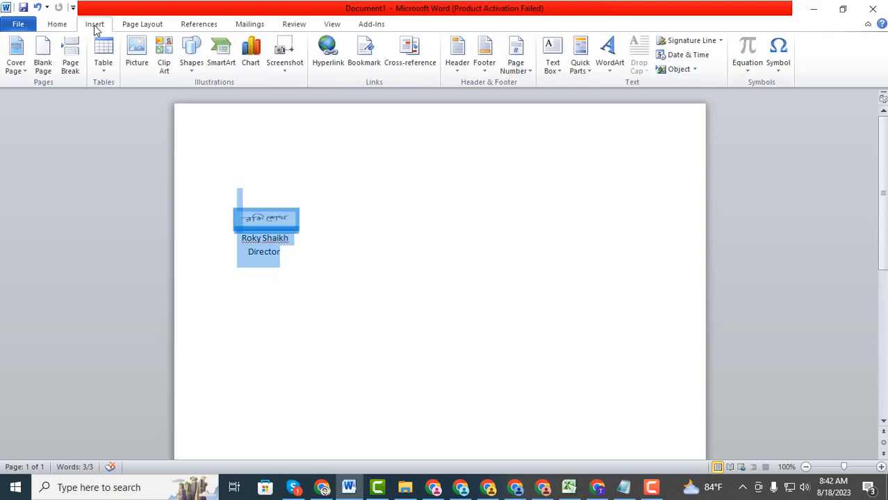
pyautogui.click(582, 68)
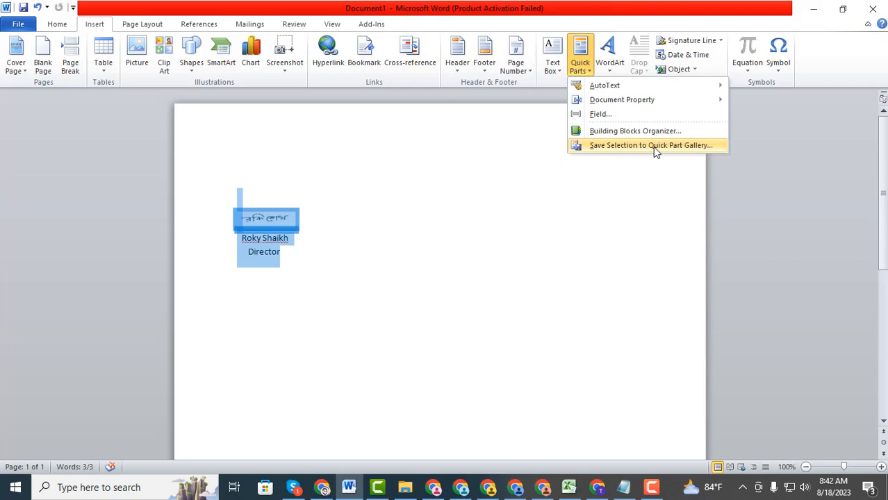
pyautogui.click(620, 151)
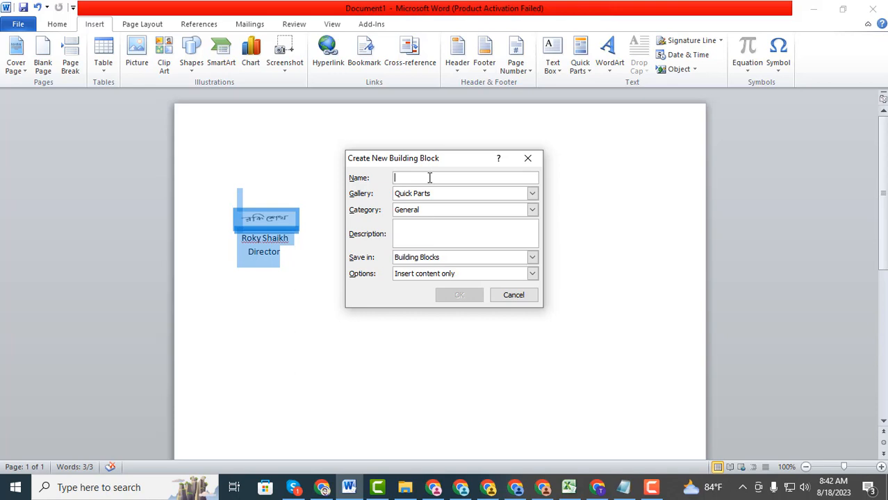
pyautogui.write('R')
pyautogui.press('BackSpace')
pyautogui.write('Roky')
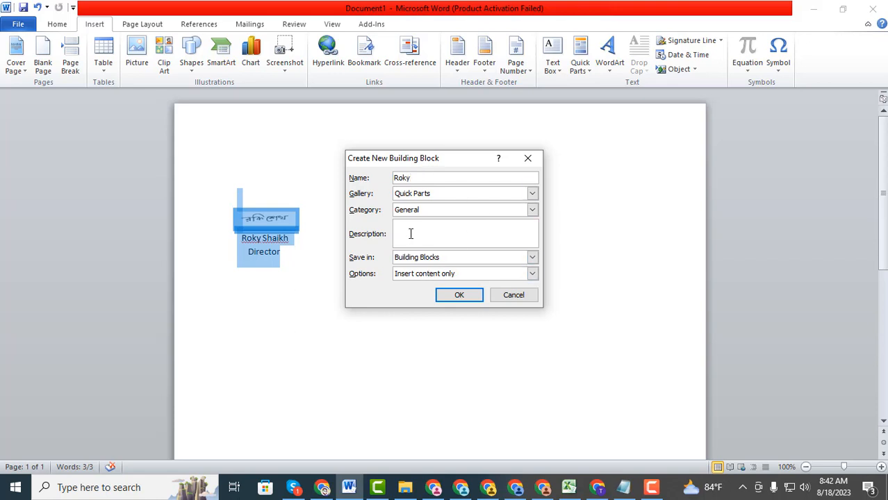
pyautogui.click(463, 298)
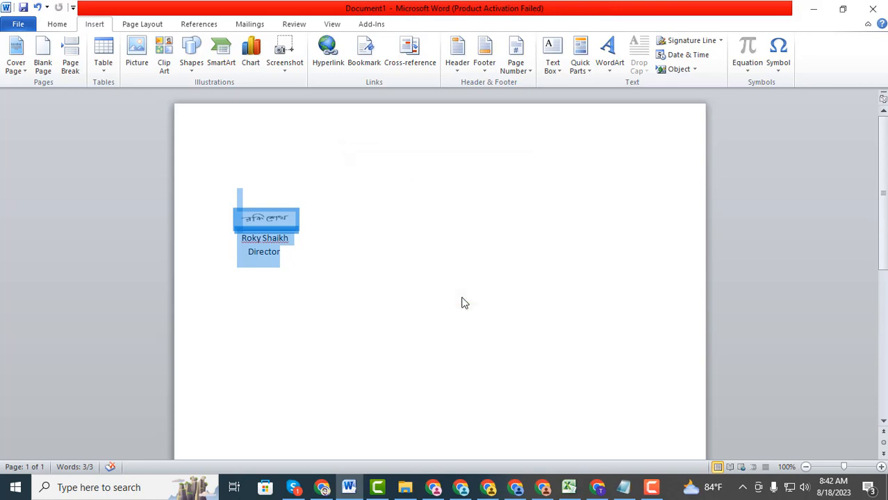
pyautogui.click(362, 238)
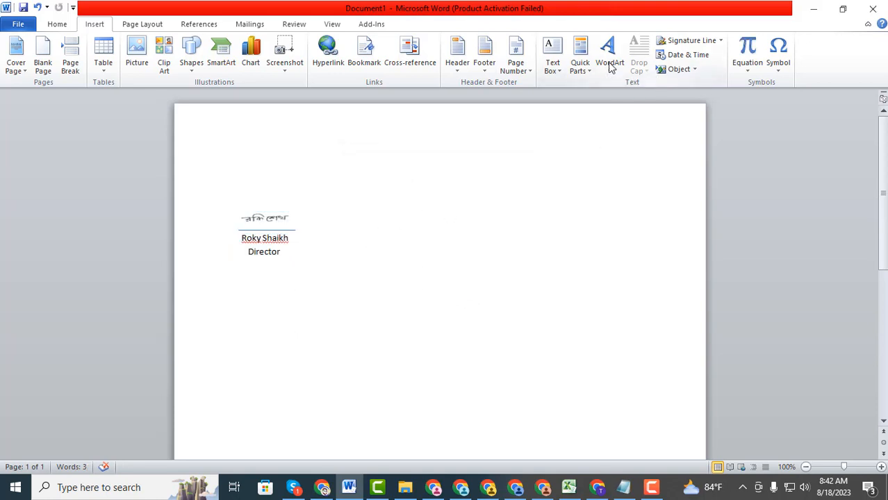
pyautogui.click(579, 70)
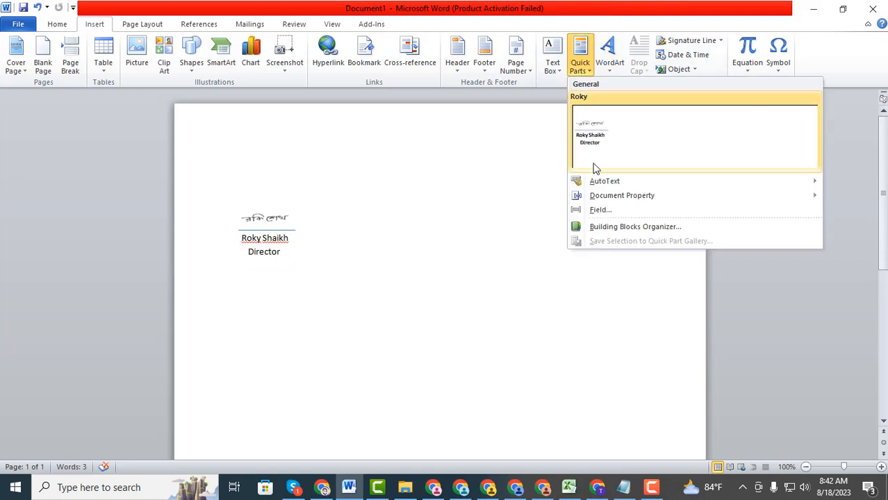
pyautogui.click(411, 217)
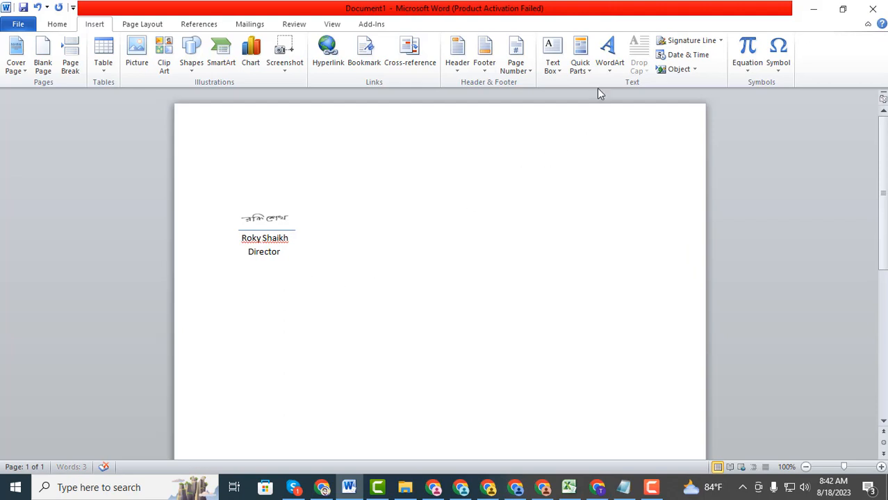
pyautogui.click(585, 73)
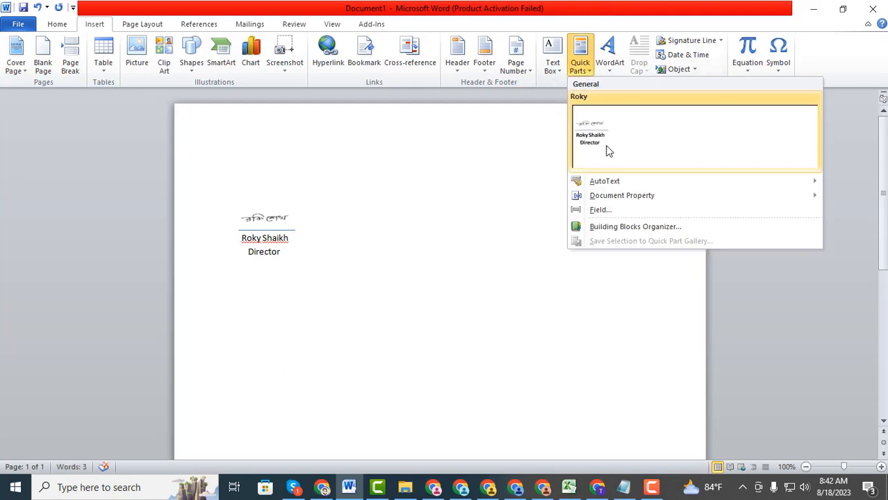
pyautogui.click(613, 146)
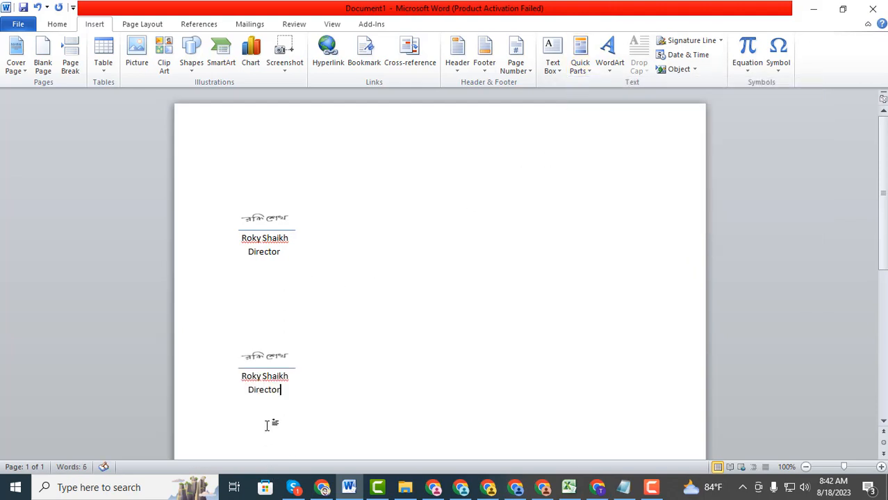
pyautogui.click(239, 354)
pyautogui.click(302, 379)
pyautogui.moveTo(301, 385)
pyautogui.mouseDown()
pyautogui.moveTo(271, 377)
pyautogui.moveTo(257, 359)
pyautogui.moveTo(287, 403)
pyautogui.mouseUp()
pyautogui.click(264, 349)
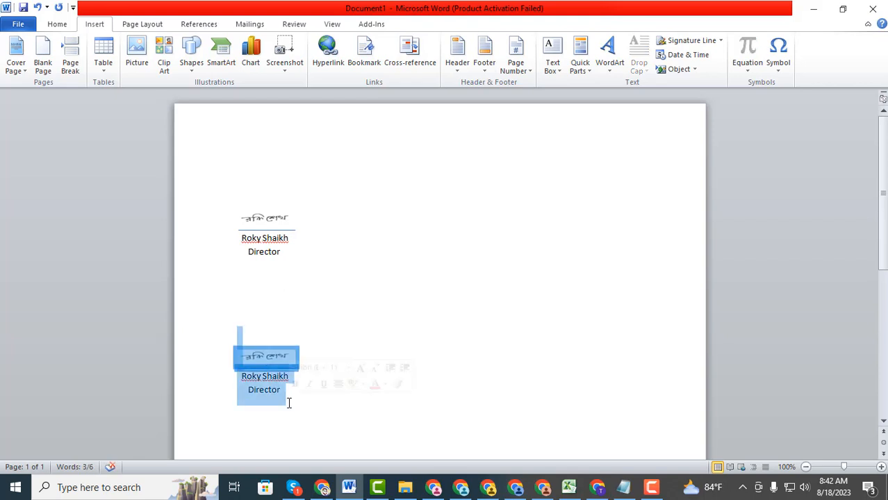
pyautogui.press('Delete')
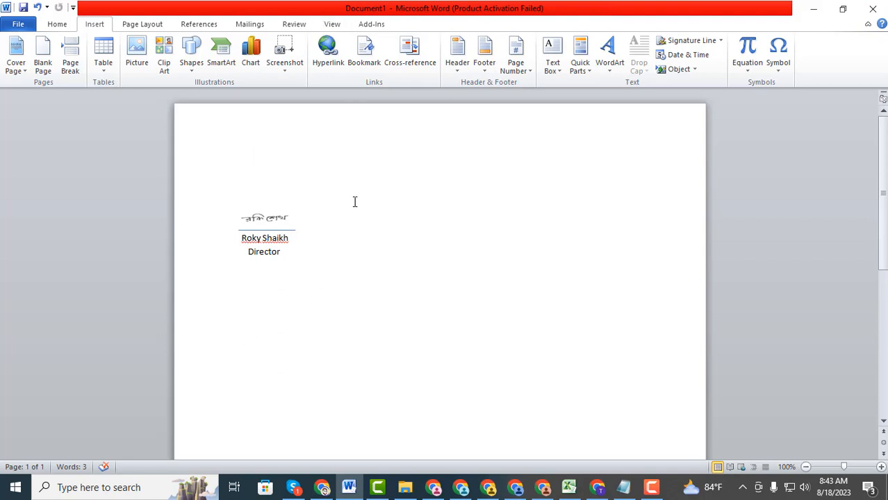
# Save the document to the Desktop, then close Word, keeping the building block changes
pyautogui.click(18, 24)
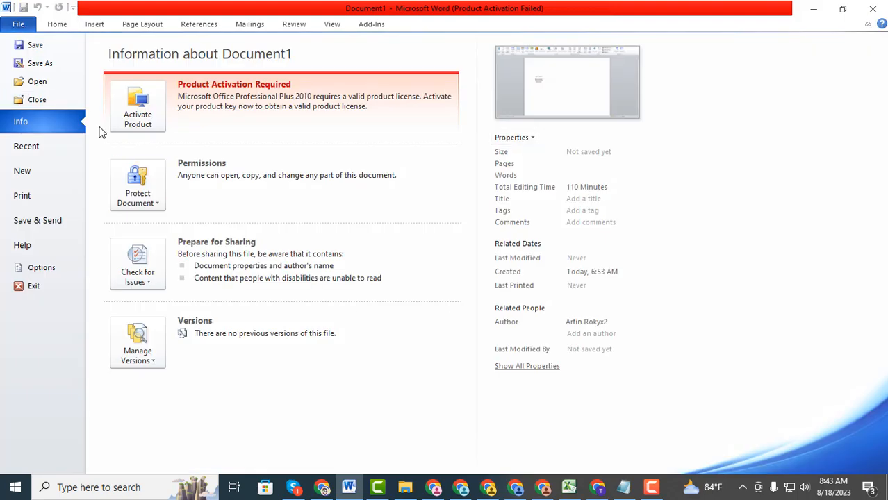
pyautogui.click(36, 46)
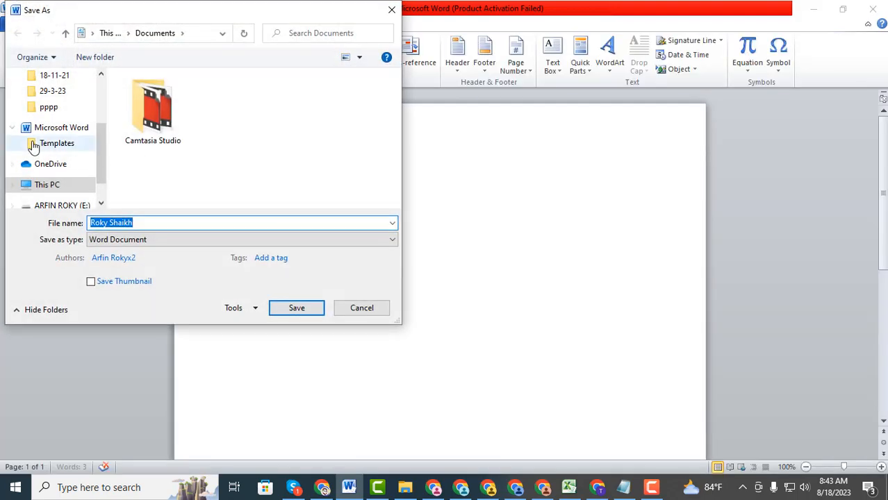
pyautogui.scroll(5, 35, 153)
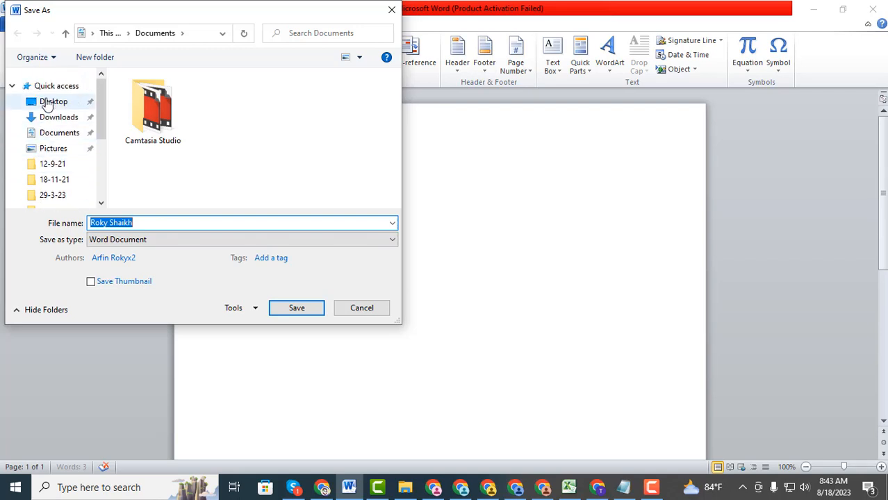
pyautogui.click(47, 105)
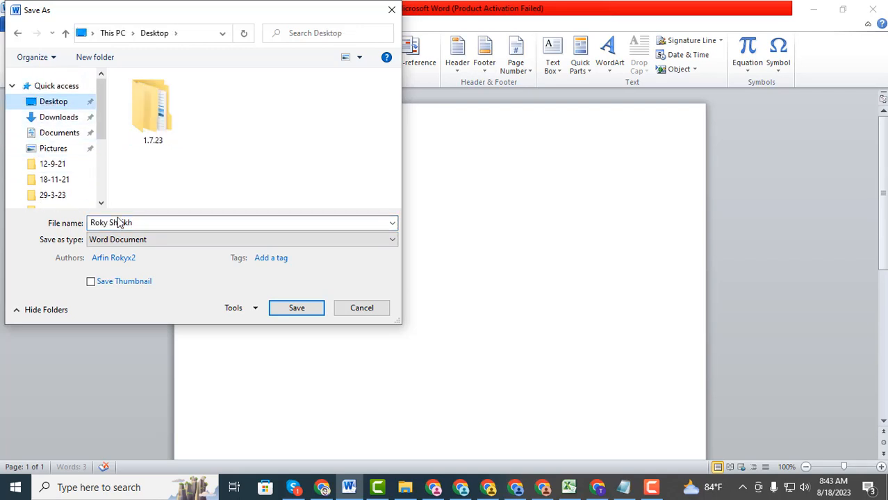
pyautogui.click(297, 311)
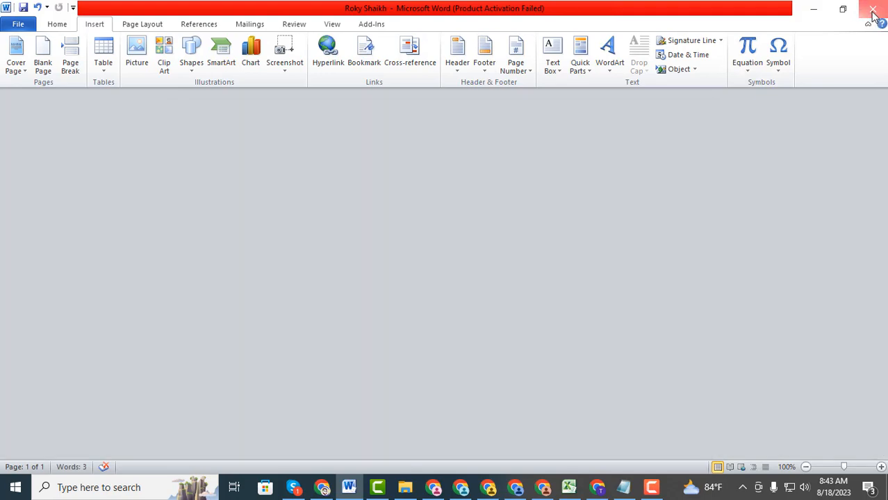
pyautogui.click(873, 9)
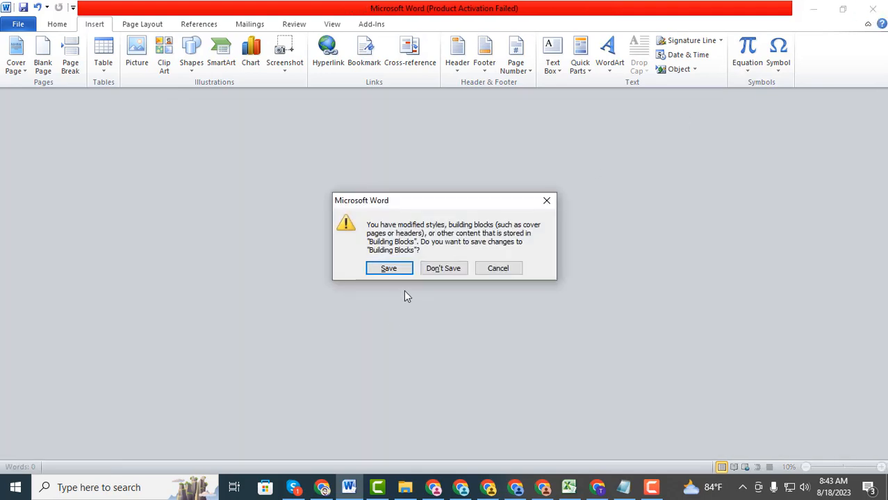
pyautogui.click(399, 272)
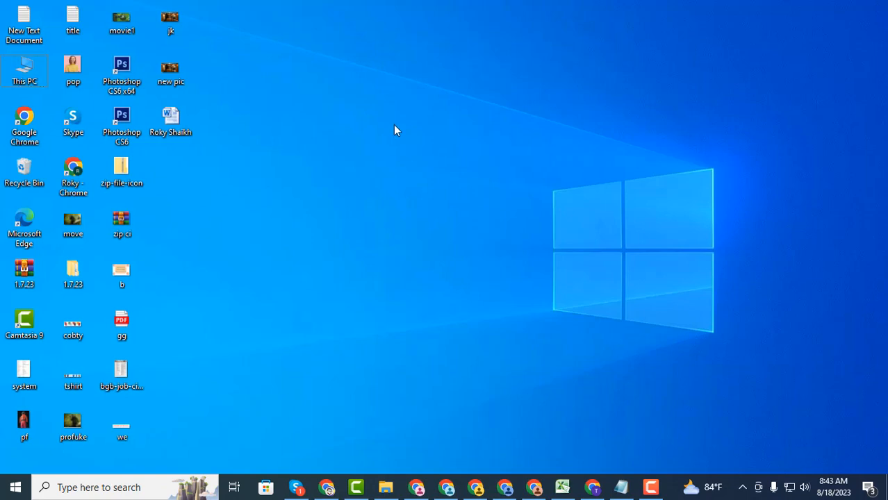
# Refresh the desktop from its right-click menu
pyautogui.rightClick(389, 120)
pyautogui.rightClick(375, 120)
pyautogui.click(405, 160)
pyautogui.rightClick(393, 141)
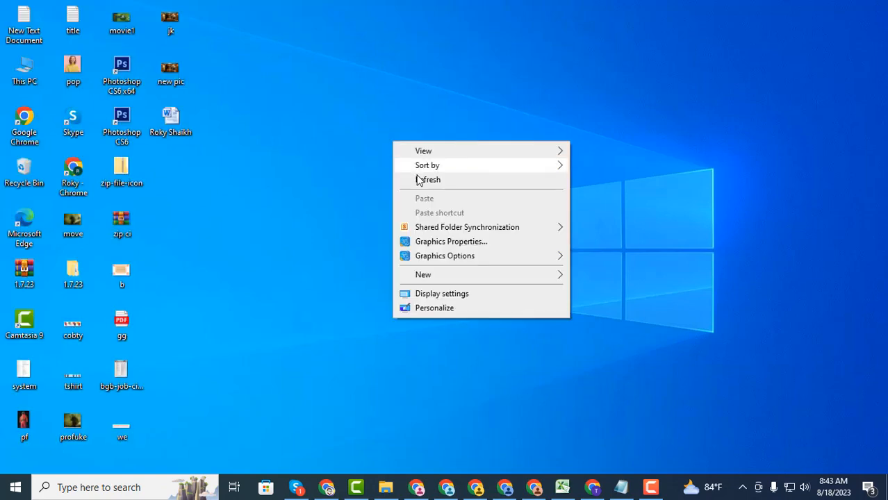
pyautogui.click(419, 179)
pyautogui.rightClick(400, 148)
pyautogui.click(431, 187)
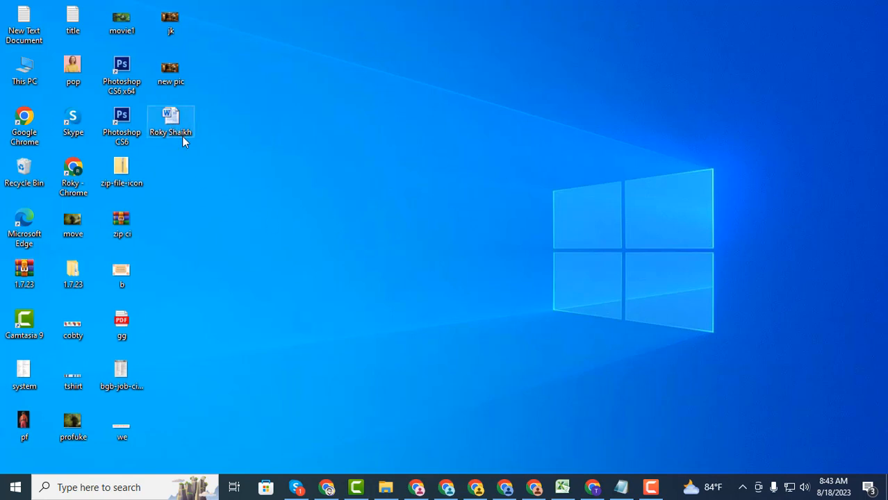
# Launch Microsoft Word 2010 from the Microsoft Office group in the Start menu
pyautogui.moveTo(173, 134)
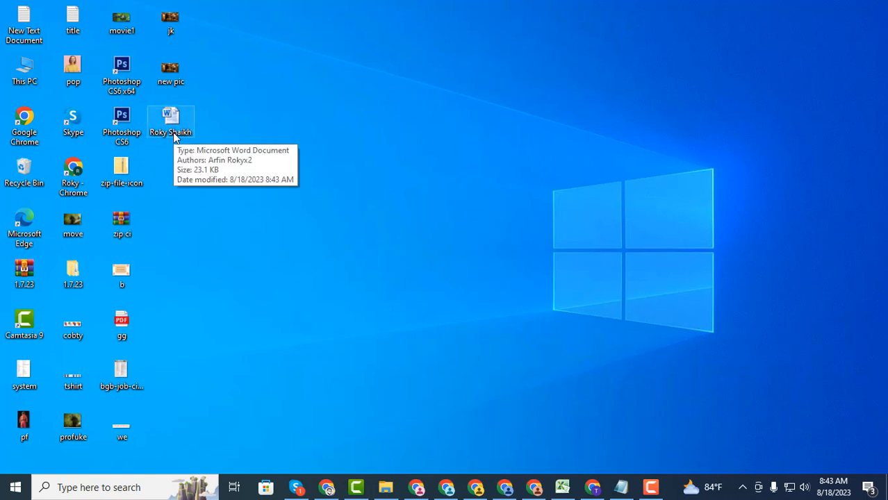
pyautogui.click(15, 487)
pyautogui.scroll(-3, 90, 362)
pyautogui.scroll(-5, 89, 360)
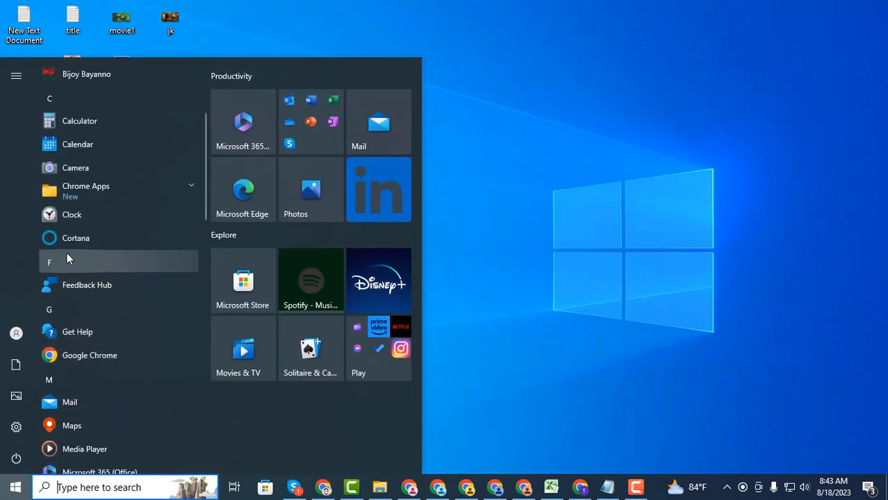
pyautogui.click(83, 331)
pyautogui.scroll(-4, 94, 344)
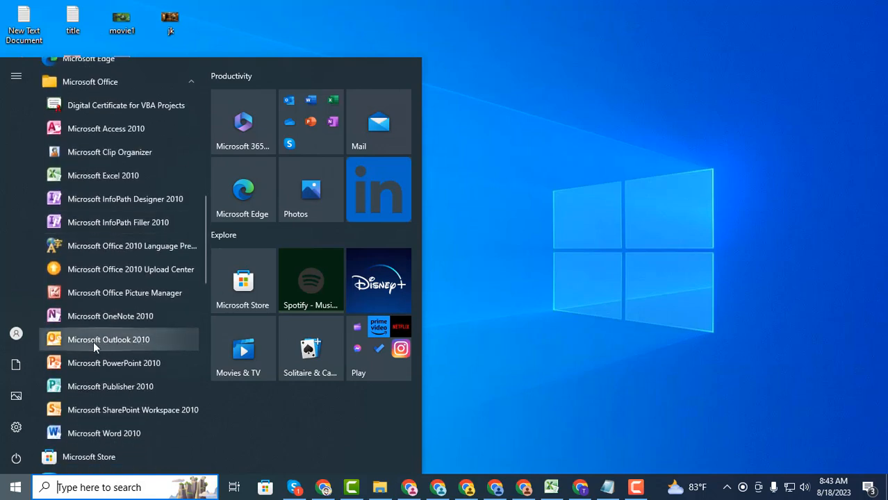
pyautogui.scroll(-1, 83, 341)
pyautogui.click(86, 371)
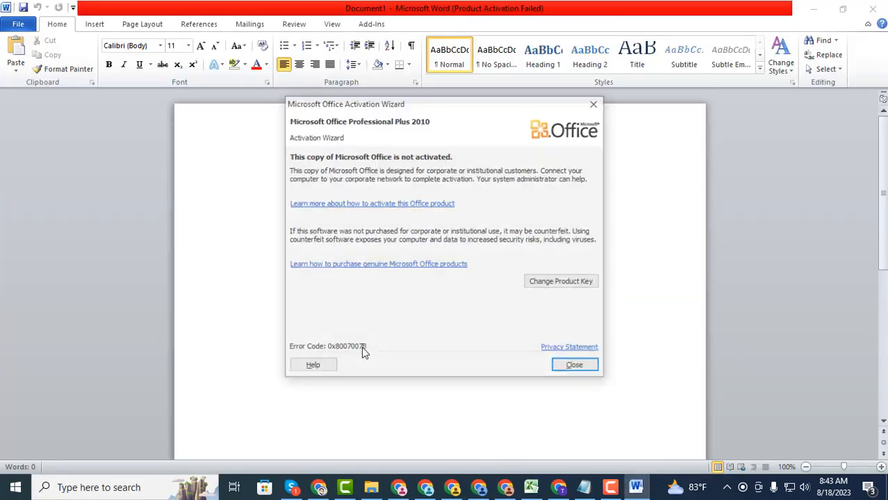
# Dismiss the activation notice and insert two copies of the saved signature Quick Part
pyautogui.click(570, 366)
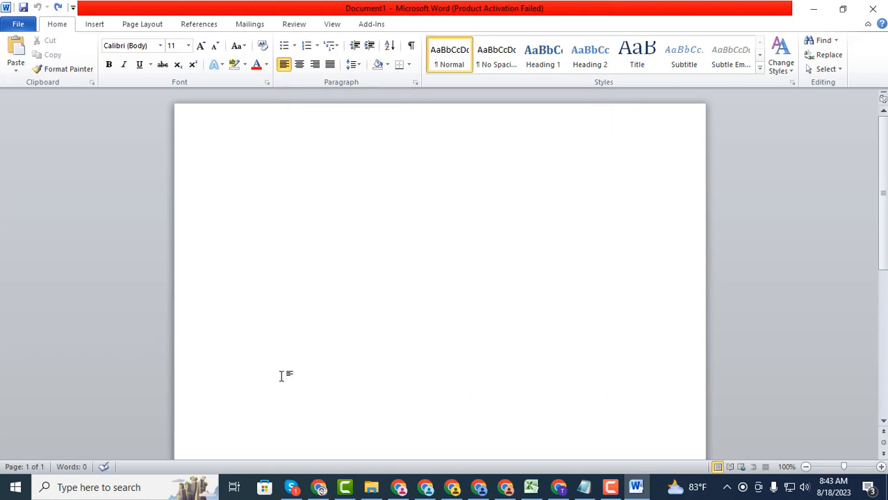
pyautogui.doubleClick(279, 368)
pyautogui.click(100, 25)
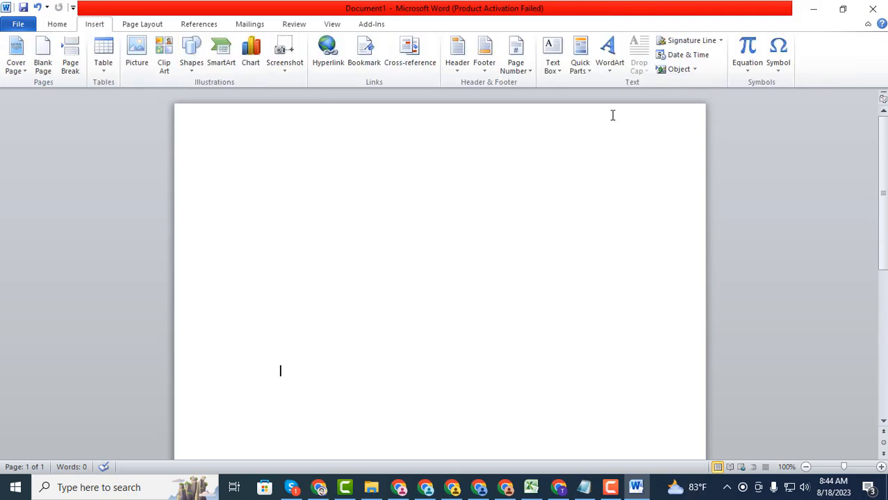
pyautogui.click(586, 65)
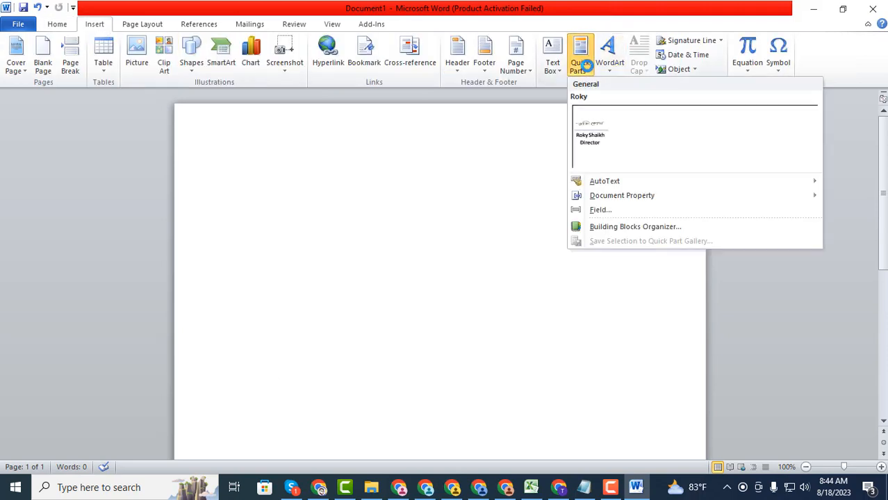
pyautogui.click(628, 132)
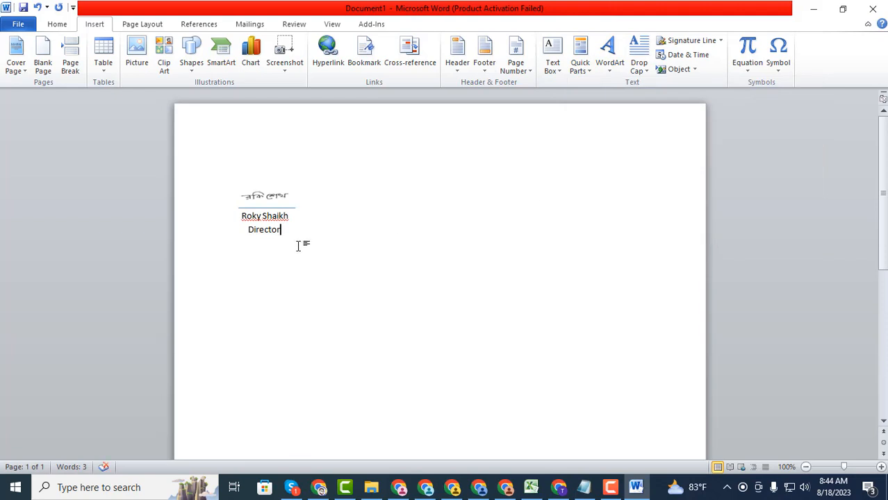
pyautogui.click(584, 66)
pyautogui.click(612, 138)
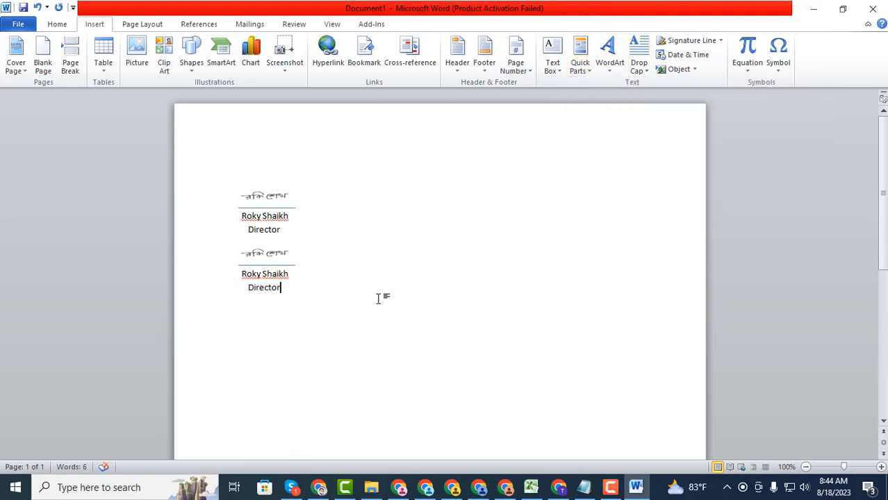
# Insert a third copy of the signature block further down the page
pyautogui.scroll(-3, 378, 299)
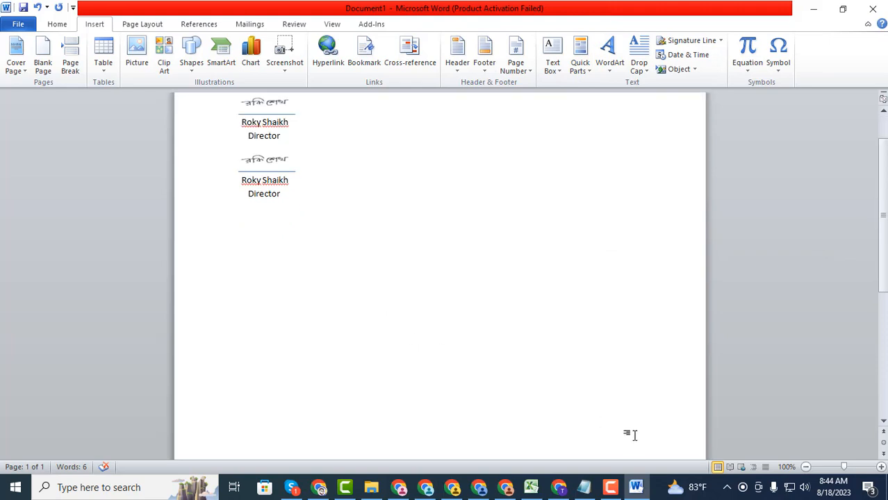
pyautogui.doubleClick(587, 316)
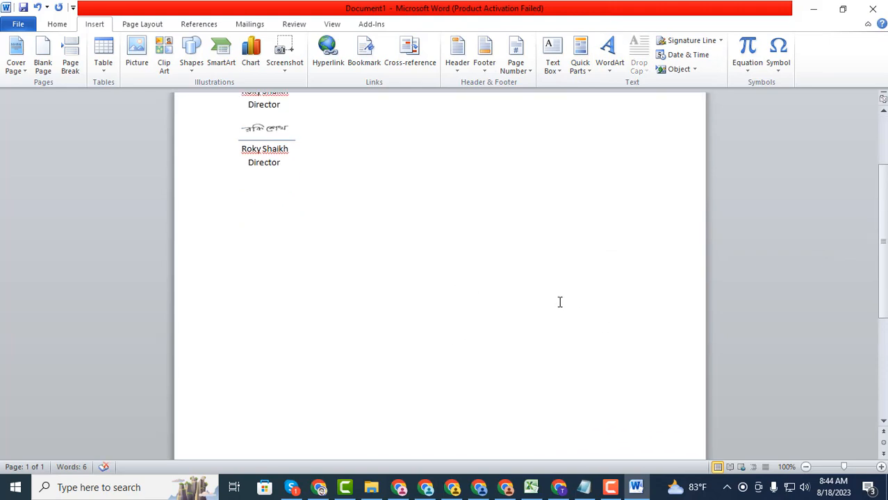
pyautogui.click(580, 64)
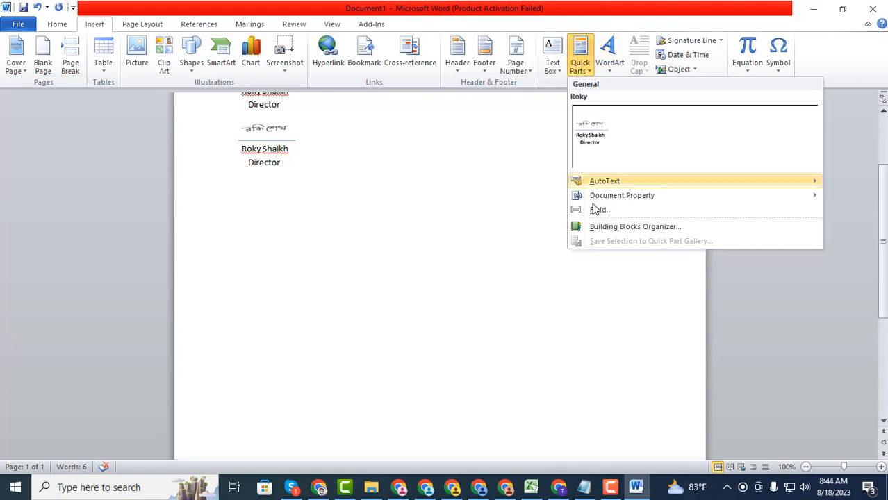
pyautogui.click(610, 138)
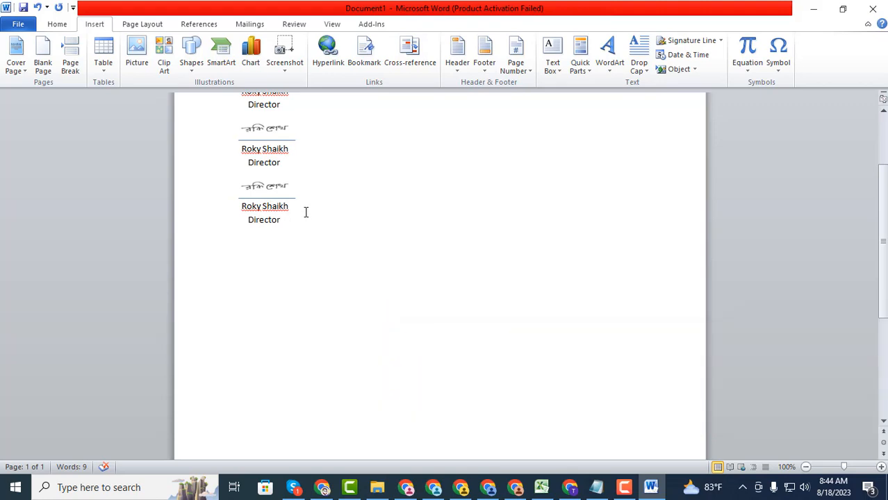
pyautogui.click(18, 23)
# Show the print preview of the page with its three signature blocks
pyautogui.click(22, 198)
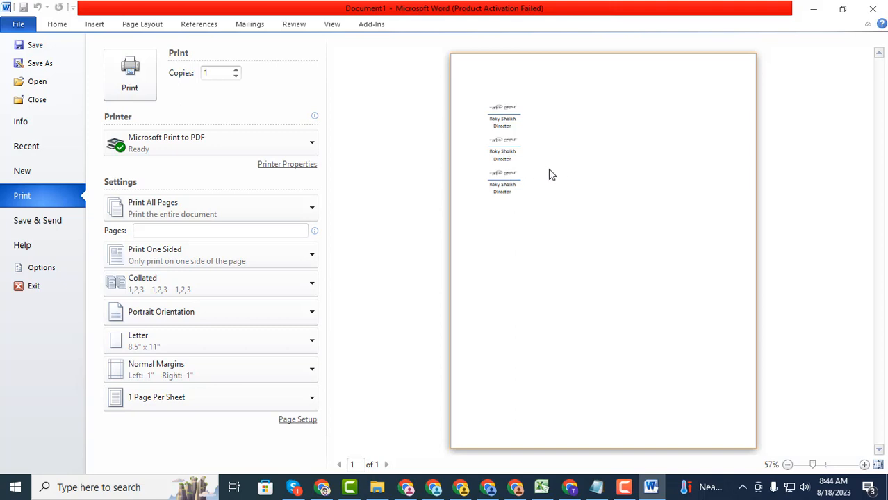
pyautogui.click(89, 488)
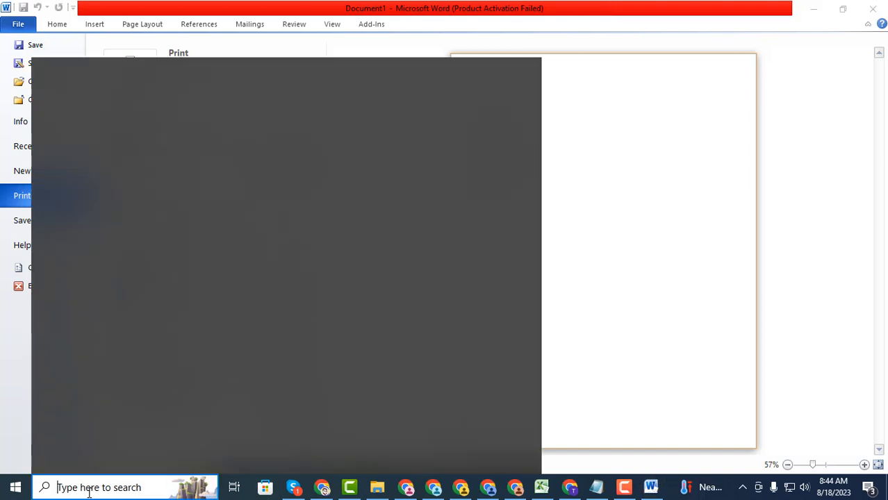
# Launch Snipping Tool and snip the third signature block
pyautogui.write('s')
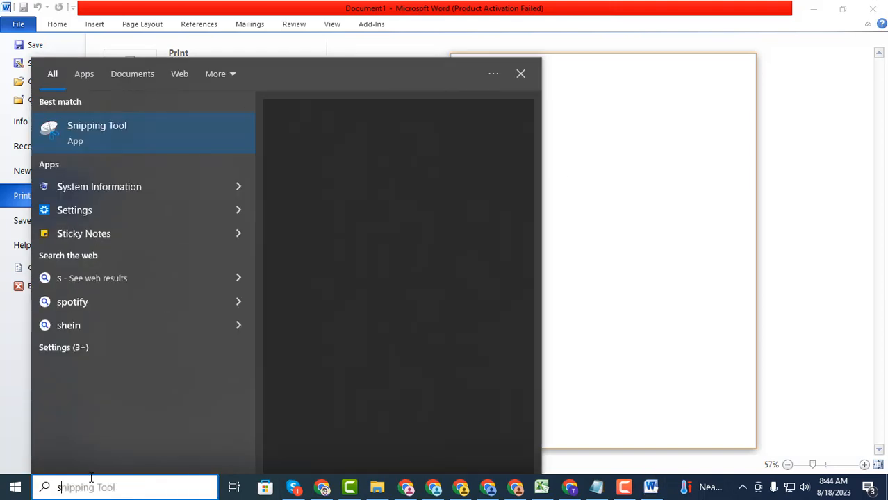
pyautogui.click(153, 146)
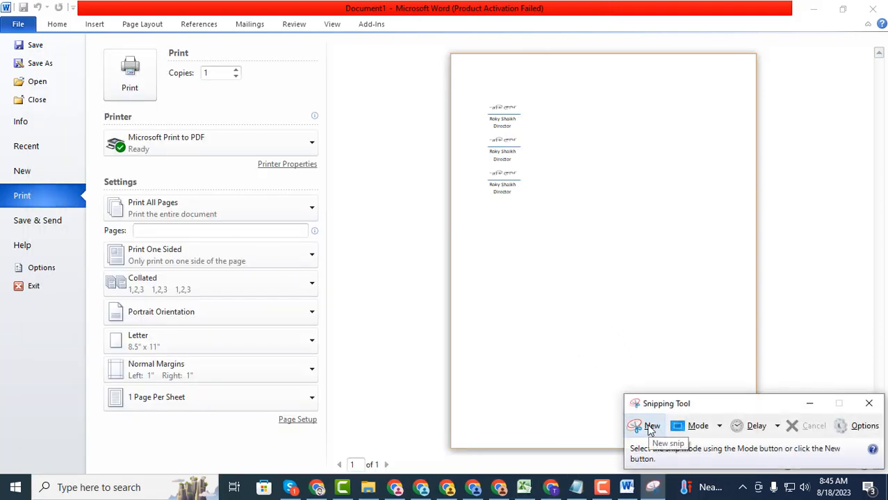
pyautogui.click(651, 427)
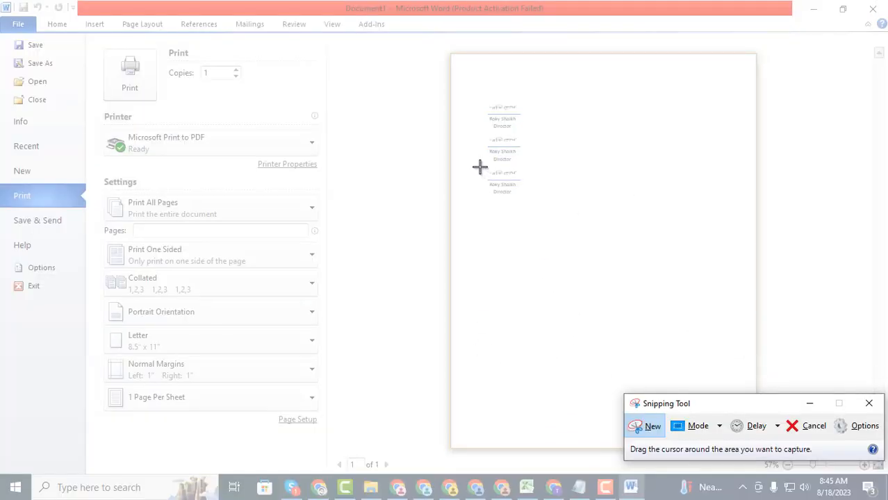
pyautogui.moveTo(480, 167); pyautogui.dragTo(530, 196)
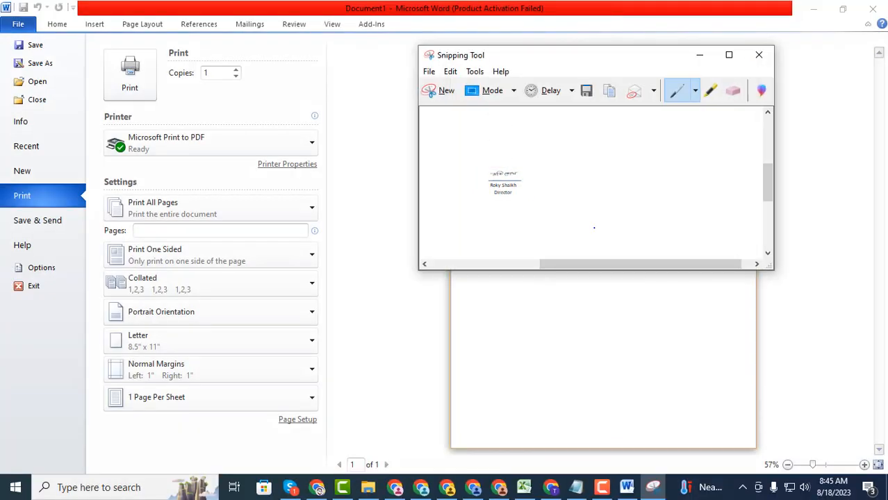
# Save the snip to the Desktop as PNG 'sig' and close Snipping Tool
pyautogui.click(432, 73)
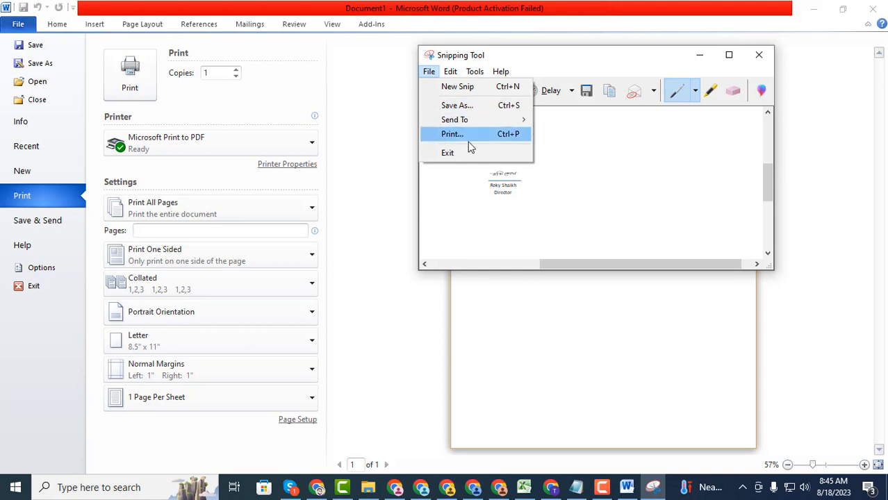
pyautogui.click(468, 106)
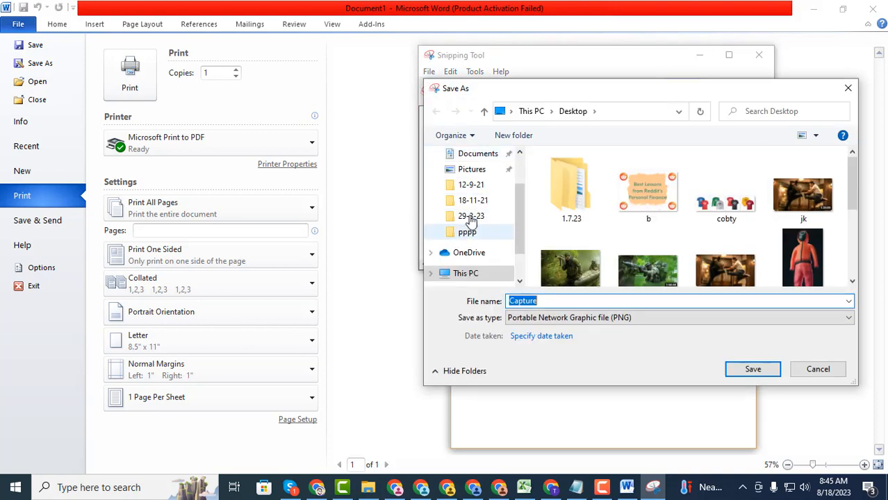
pyautogui.scroll(2, 475, 197)
pyautogui.click(460, 183)
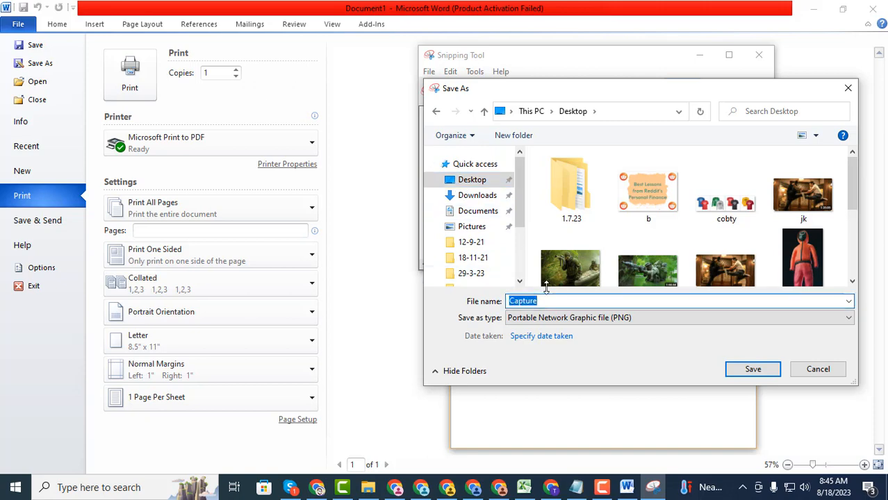
pyautogui.write('sig')
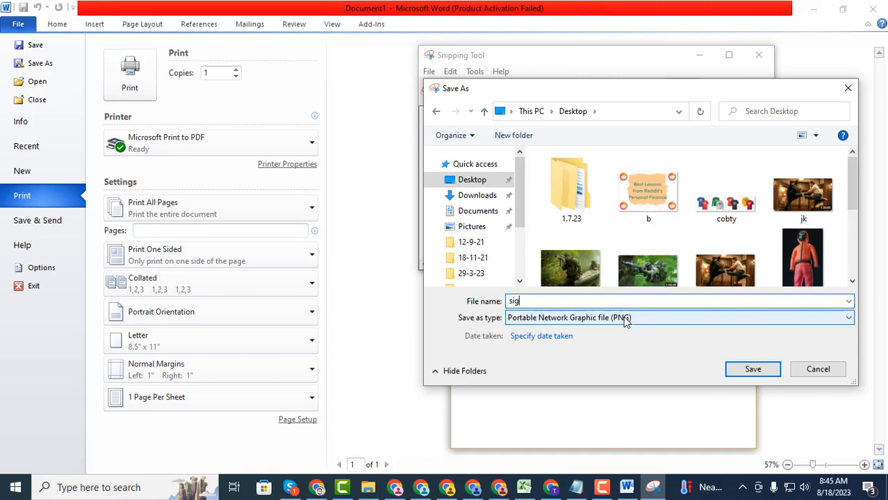
pyautogui.click(750, 369)
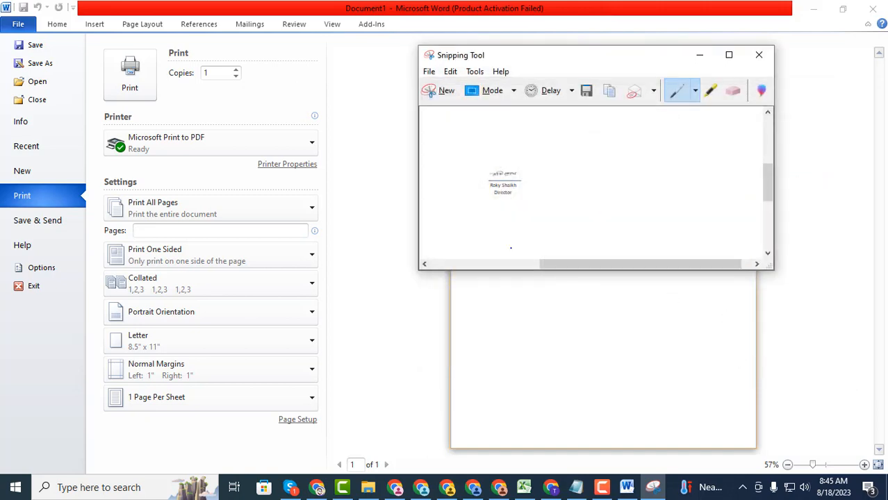
pyautogui.click(758, 55)
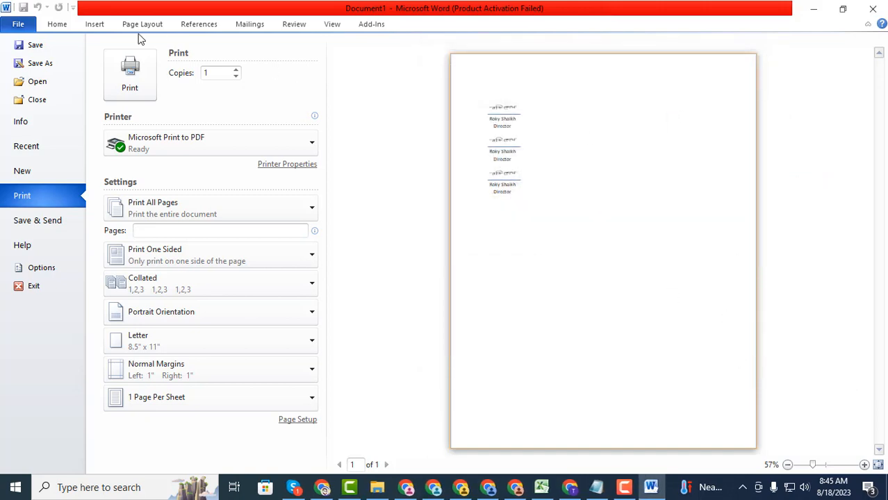
# Return to the document, add a new line below the signature blocks, and browse Quick Parts
pyautogui.click(59, 26)
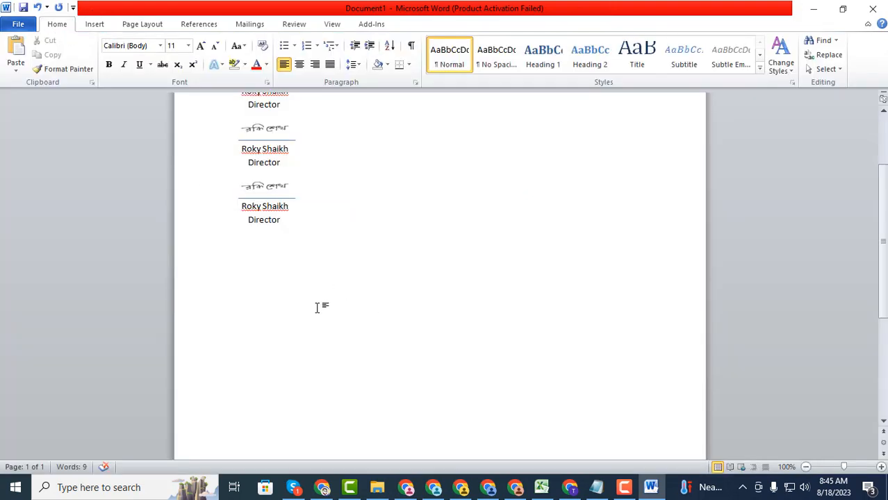
pyautogui.press('Return')
pyautogui.press('Return')
pyautogui.click(94, 24)
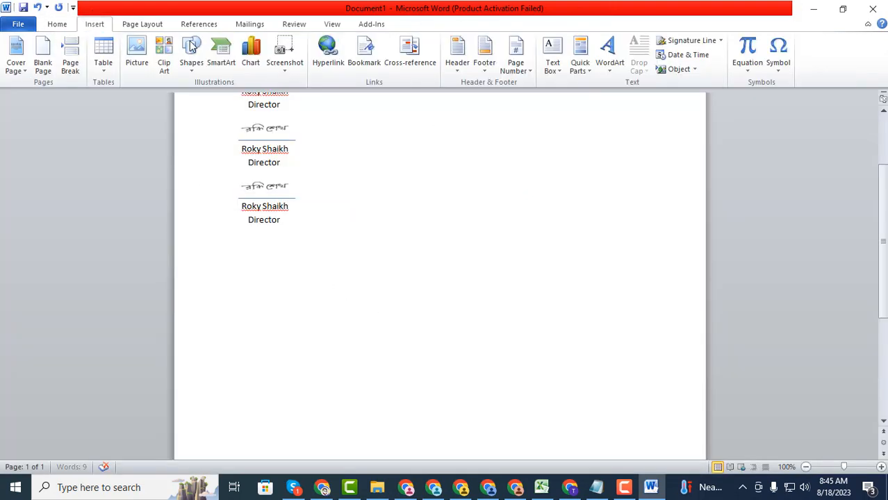
pyautogui.click(576, 73)
pyautogui.click(476, 210)
# Insert the 'sig' PNG from the Desktop as a picture on the new line
pyautogui.click(137, 55)
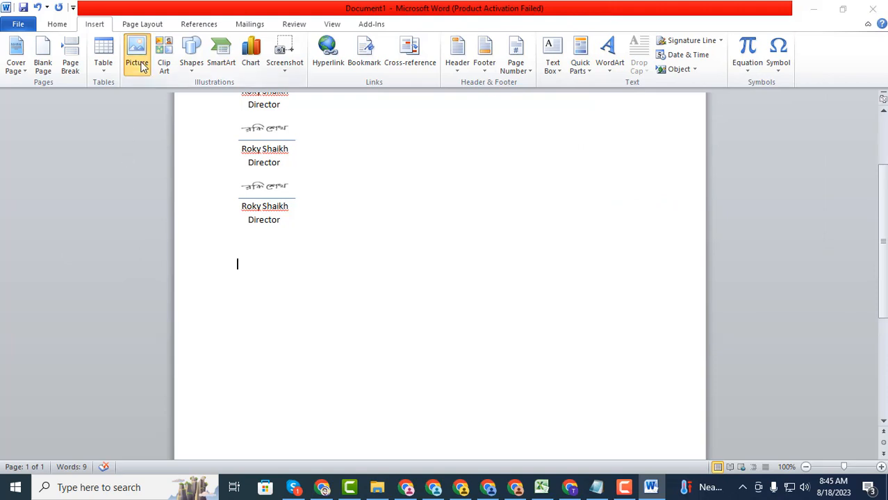
pyautogui.scroll(1, 48, 153)
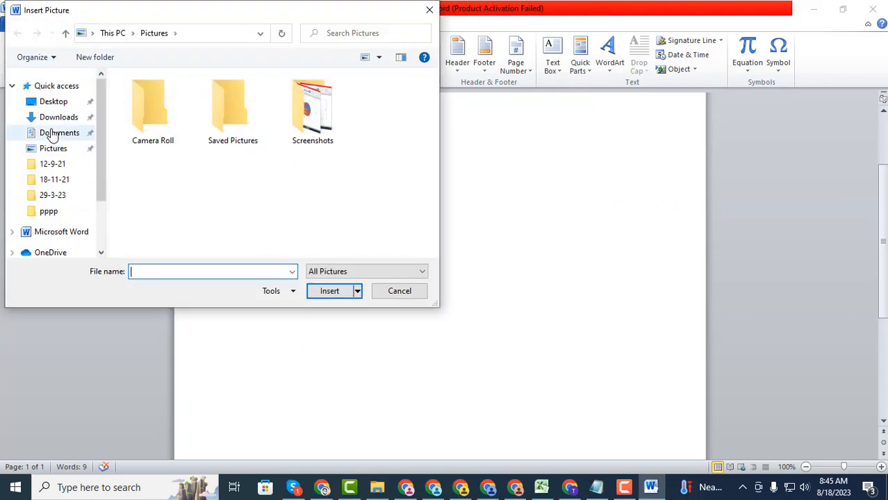
pyautogui.click(52, 103)
pyautogui.scroll(-3, 208, 170)
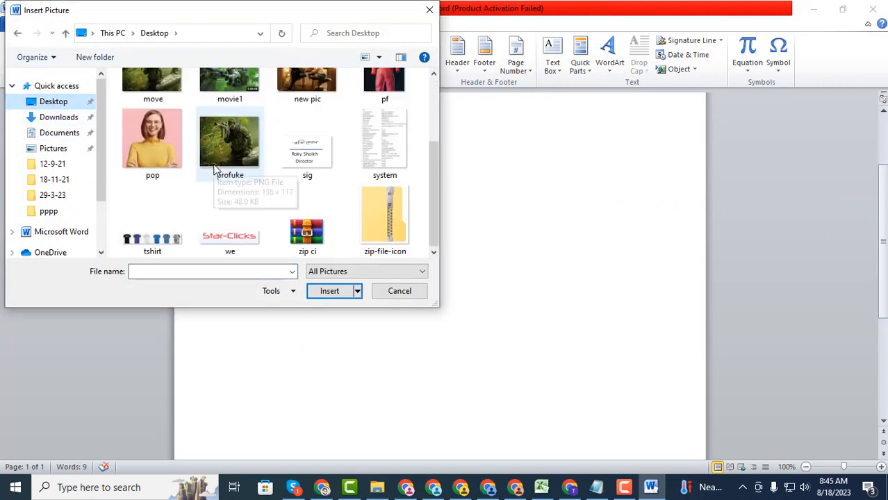
pyautogui.click(307, 173)
pyautogui.click(337, 294)
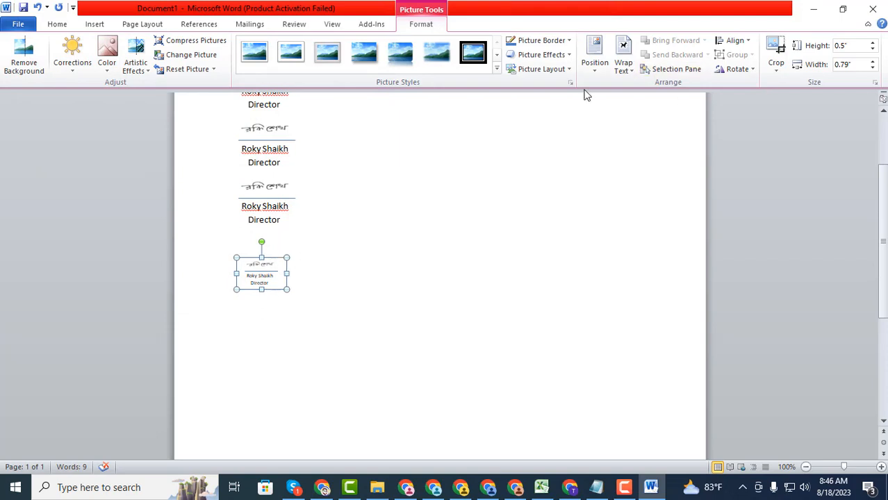
# Set the sig picture to In Front of Text and drag it to the page's right side
pyautogui.click(630, 70)
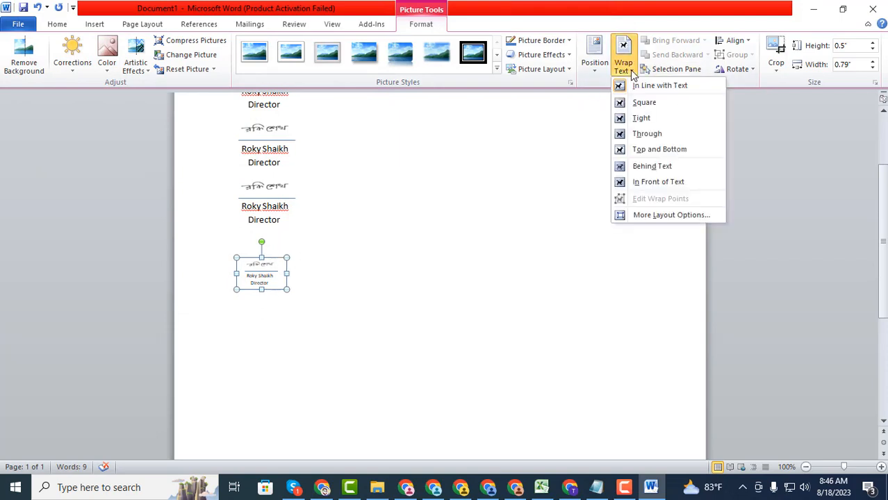
pyautogui.click(658, 182)
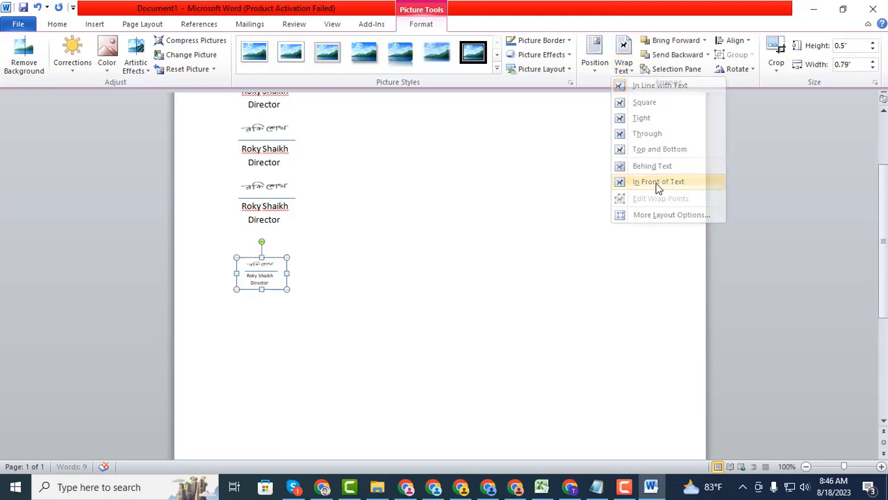
pyautogui.click(357, 291)
pyautogui.moveTo(277, 283); pyautogui.dragTo(608, 321)
pyautogui.click(577, 355)
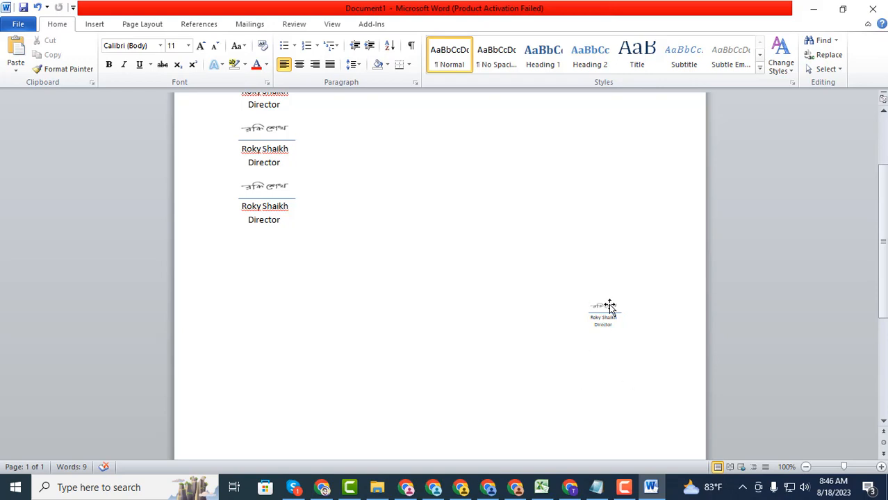
# Drag the signature picture left to sit just beneath the signature blocks
pyautogui.moveTo(599, 324)
pyautogui.mouseDown()
pyautogui.moveTo(434, 316)
pyautogui.moveTo(313, 280)
pyautogui.moveTo(466, 236)
pyautogui.mouseUp()
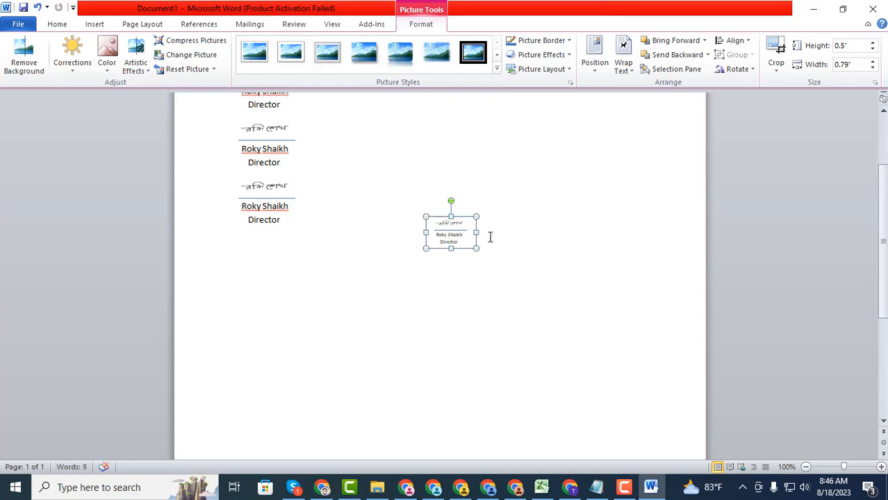
pyautogui.click(533, 275)
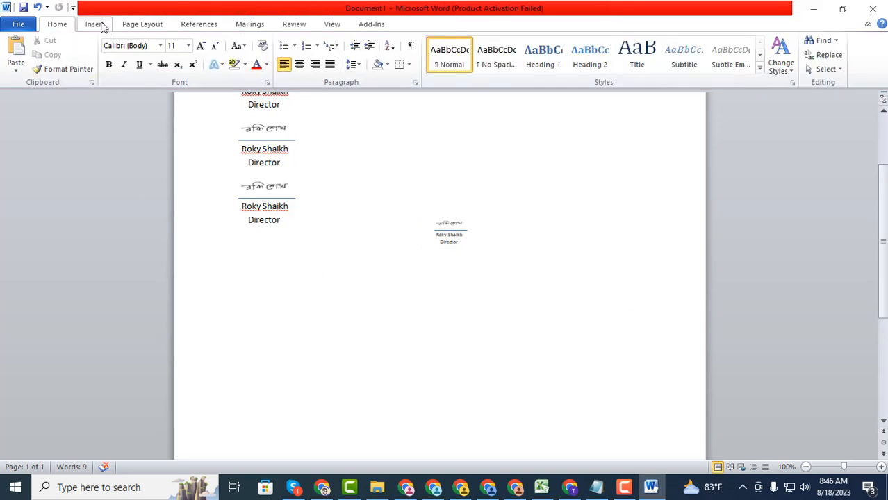
pyautogui.click(96, 24)
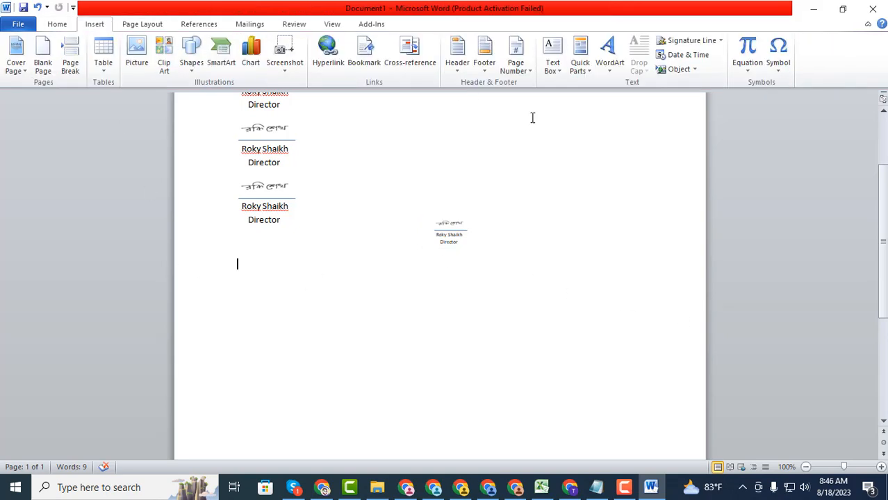
# Start a signature line, closing the stray signature-services browser page, and accept the digital signature notice
pyautogui.click(692, 41)
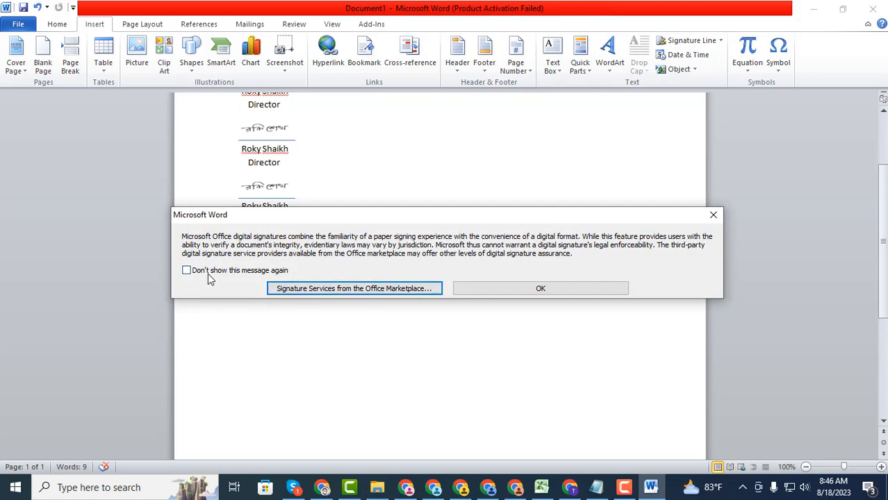
pyautogui.click(317, 290)
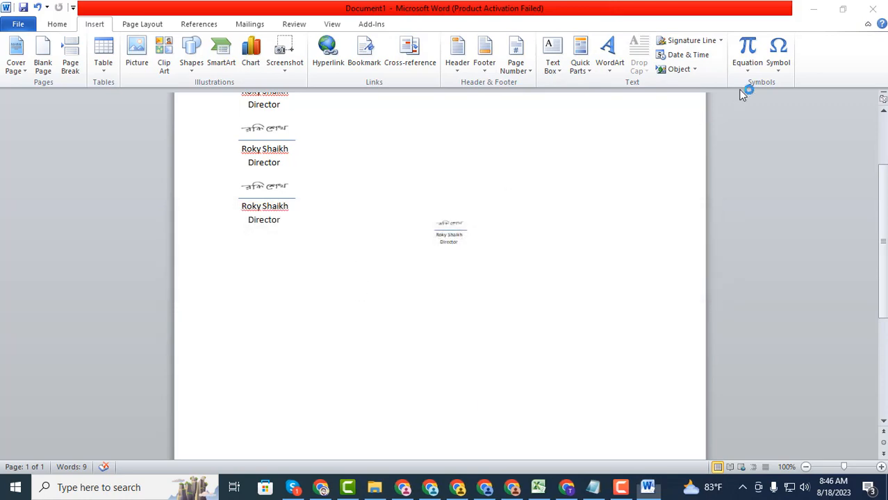
pyautogui.click(506, 66)
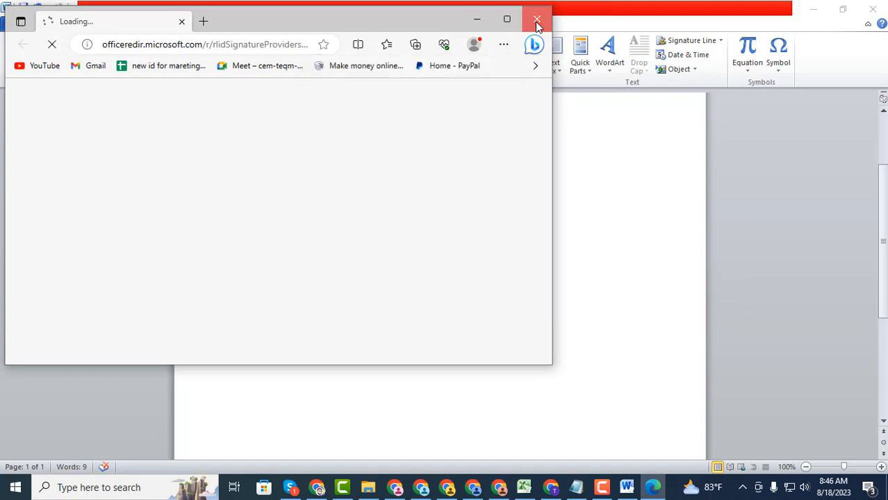
pyautogui.click(537, 21)
pyautogui.click(684, 41)
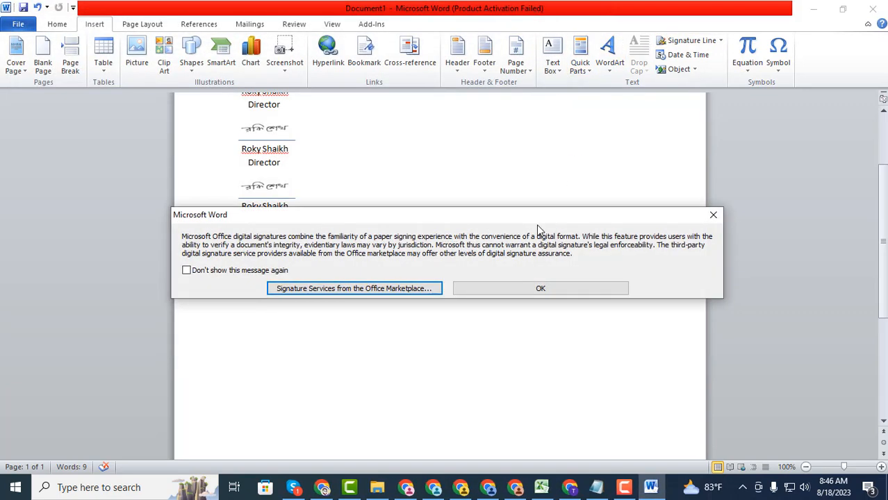
pyautogui.click(554, 288)
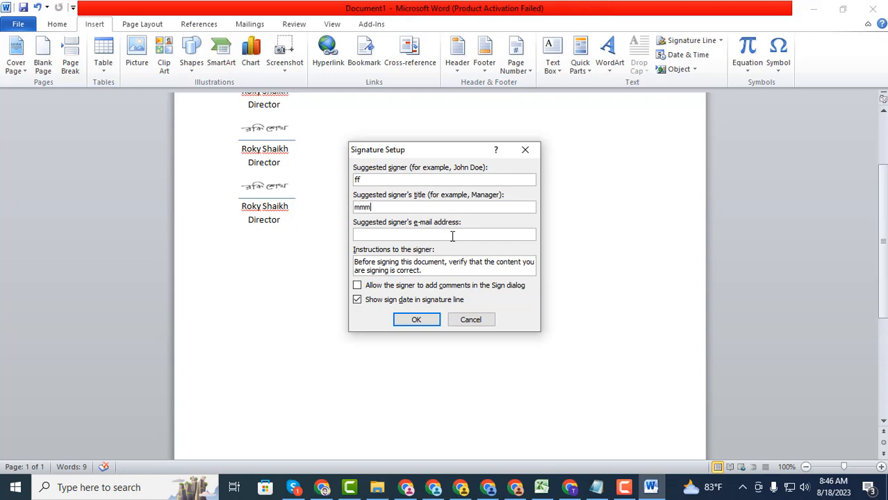
# Insert the signature line for the suggested signer, try signing it, then delete it
pyautogui.click(416, 319)
pyautogui.click(291, 331)
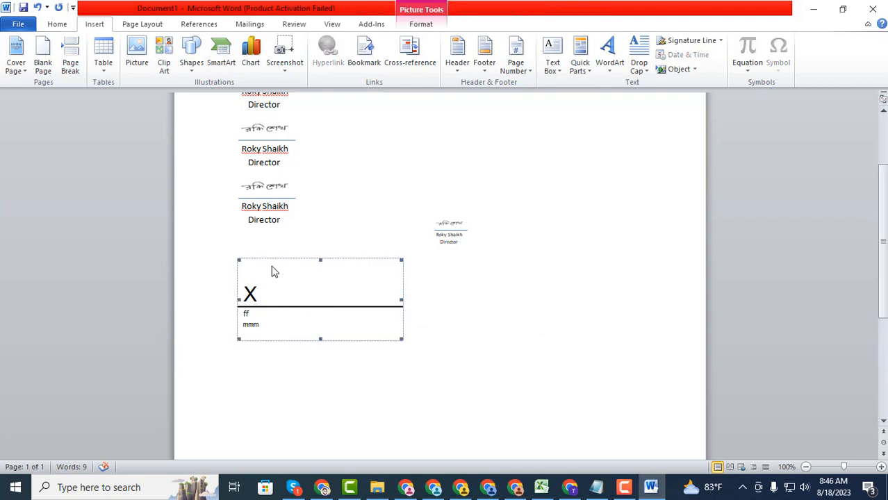
pyautogui.doubleClick(268, 296)
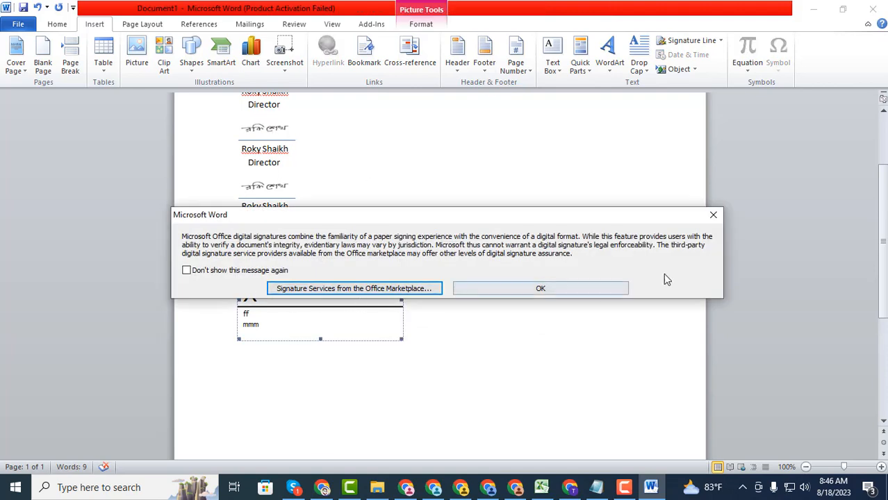
pyautogui.click(714, 218)
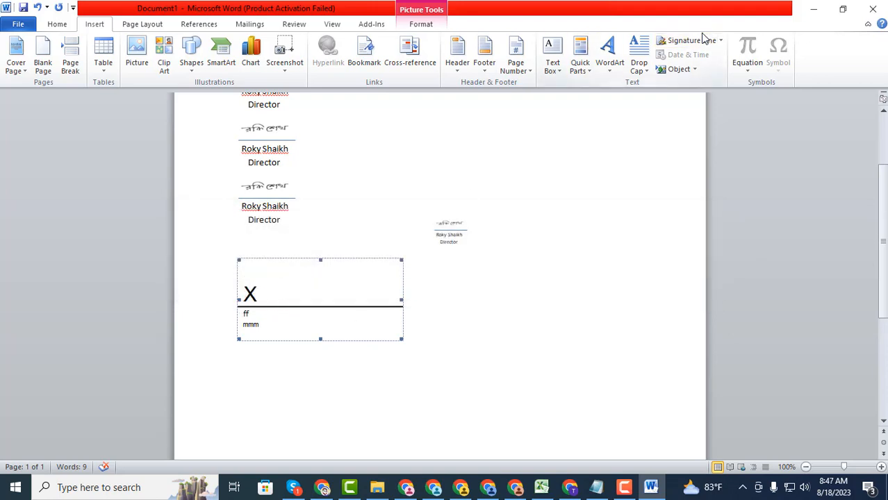
pyautogui.press('Delete')
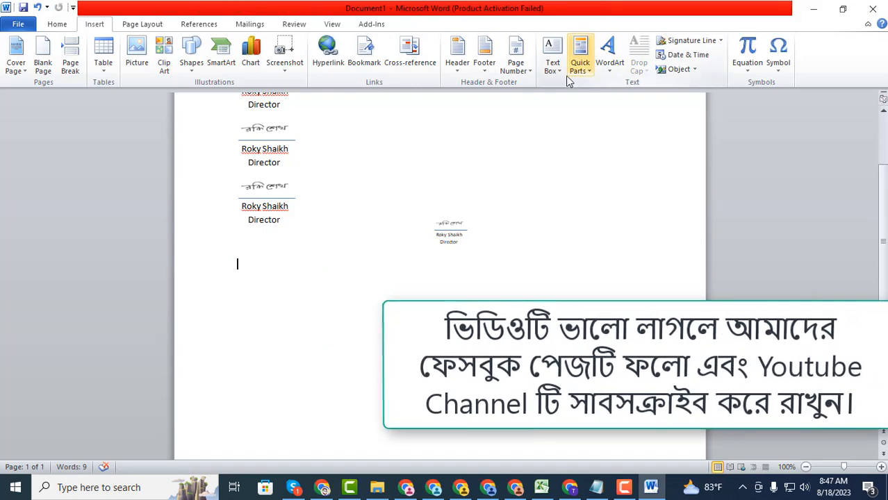
pyautogui.scroll(3, 319, 341)
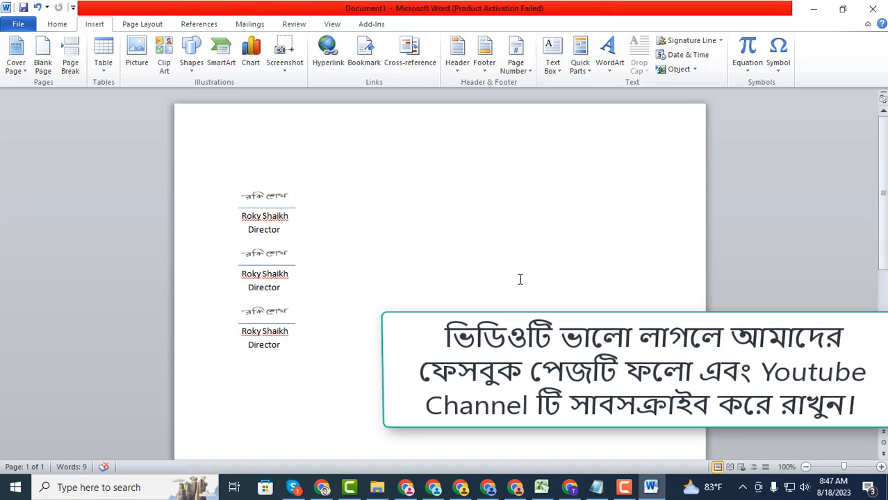